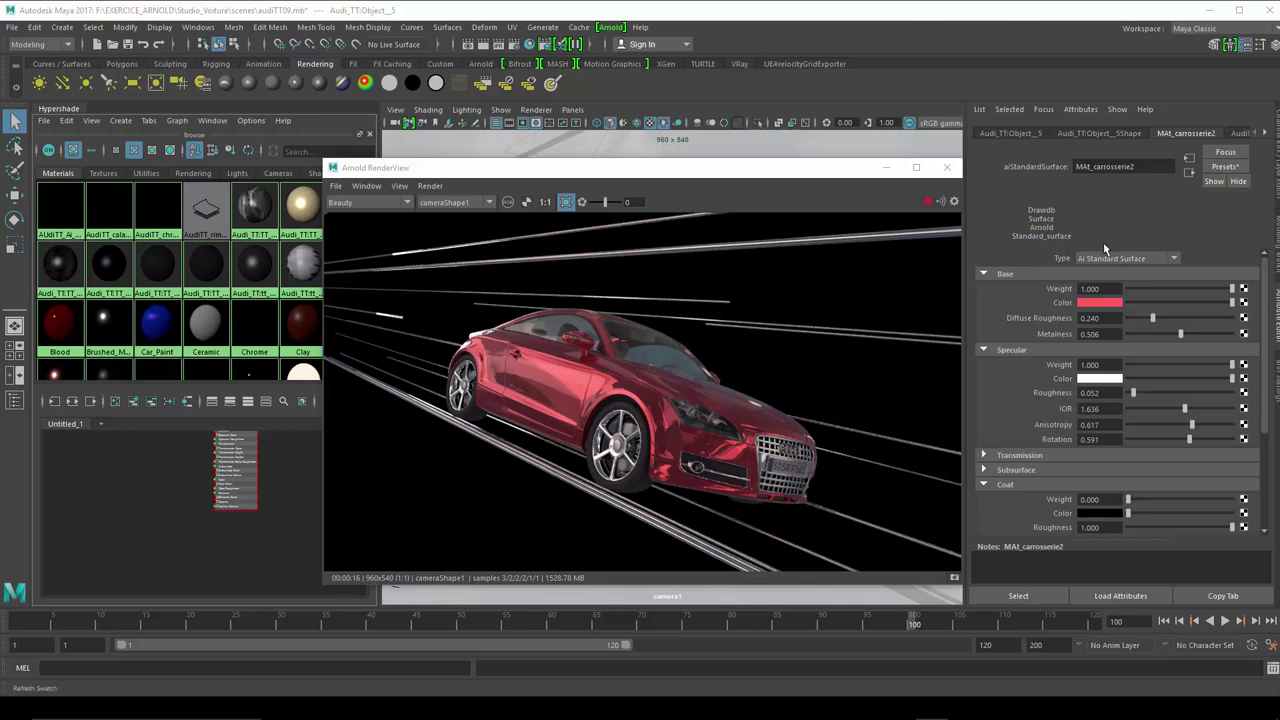
click(811, 174)
drag(811, 176, 788, 175)
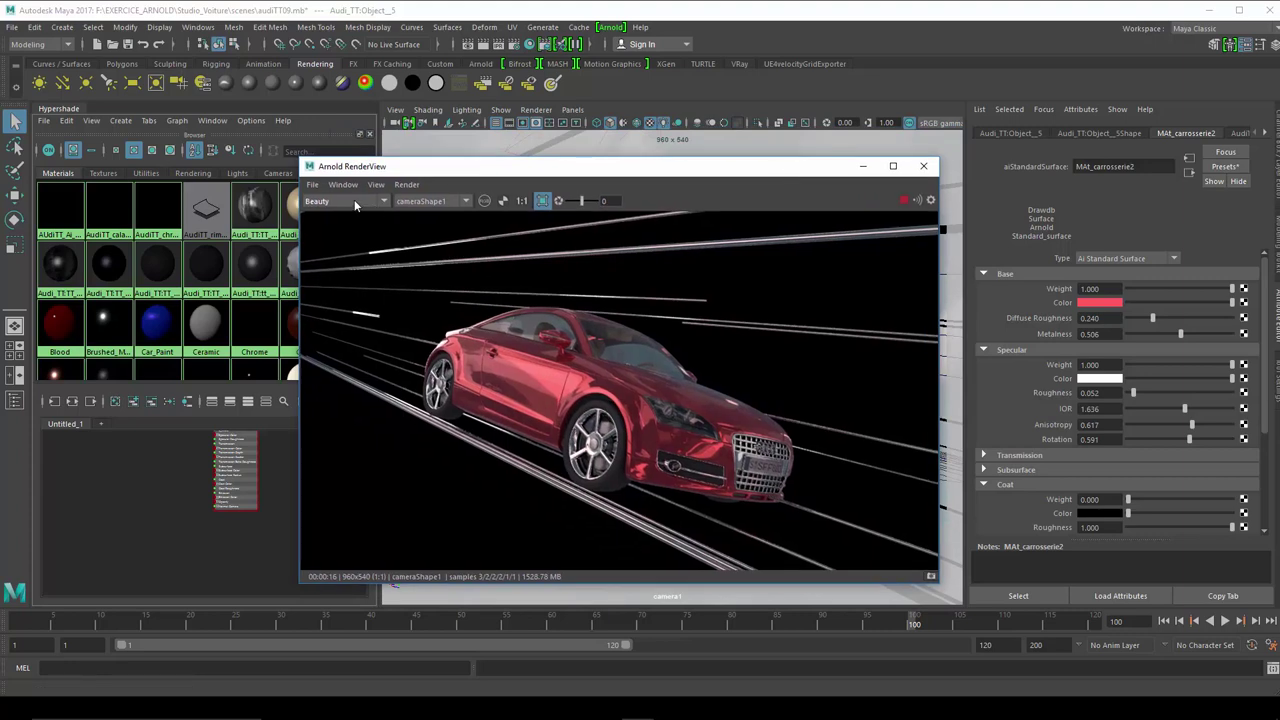
mouse_move(427, 172)
mouse_down()
mouse_move(458, 163)
mouse_move(324, 250)
mouse_move(354, 229)
mouse_move(151, 171)
mouse_move(448, 156)
mouse_up()
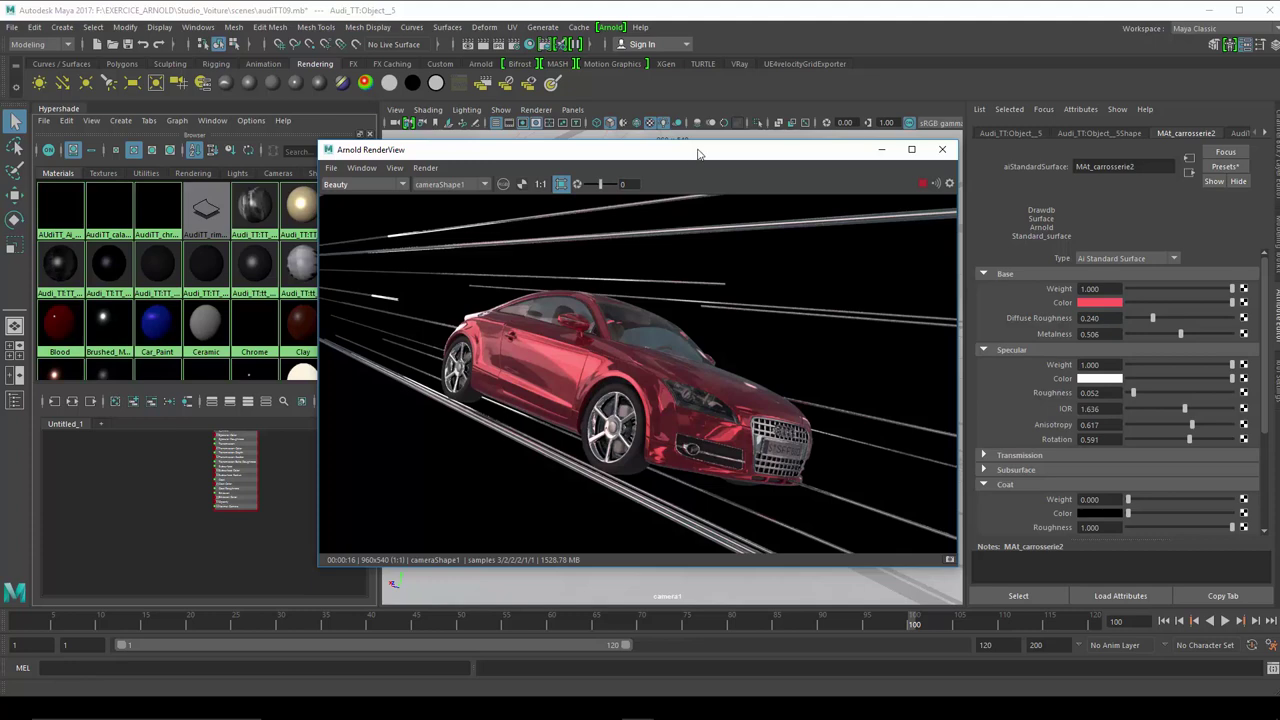
drag(698, 153, 388, 162)
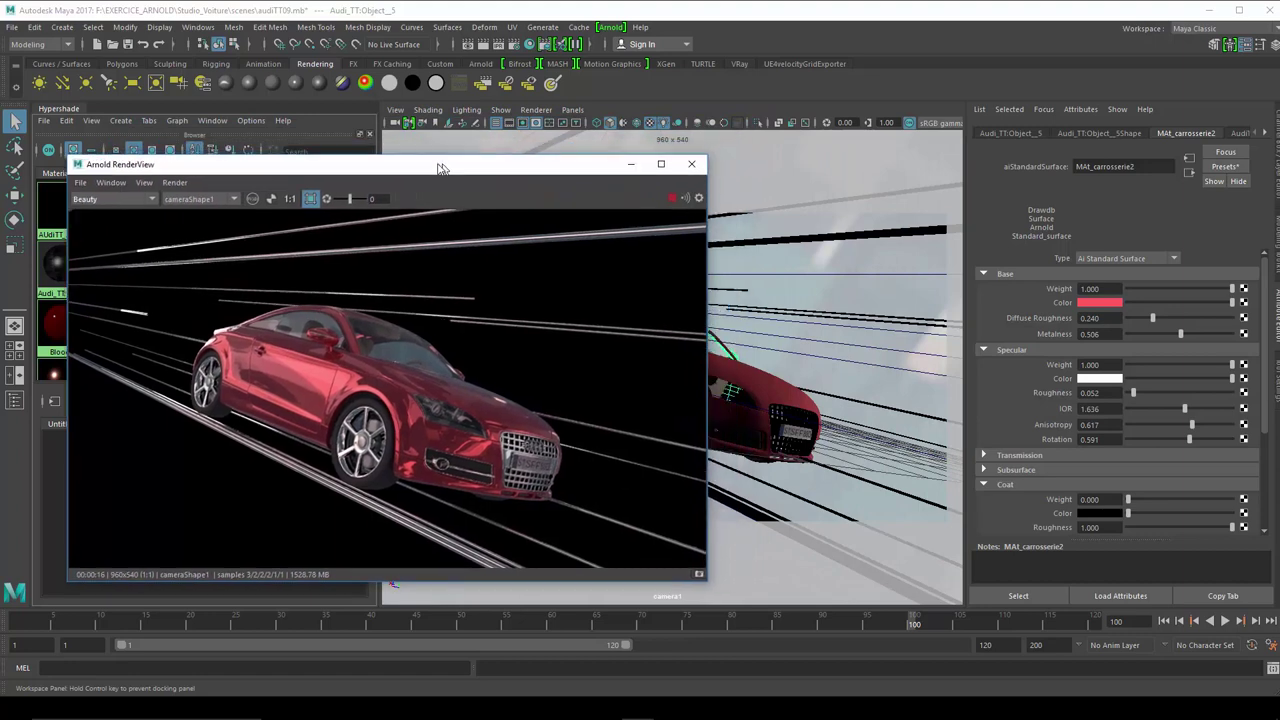
drag(388, 162, 406, 155)
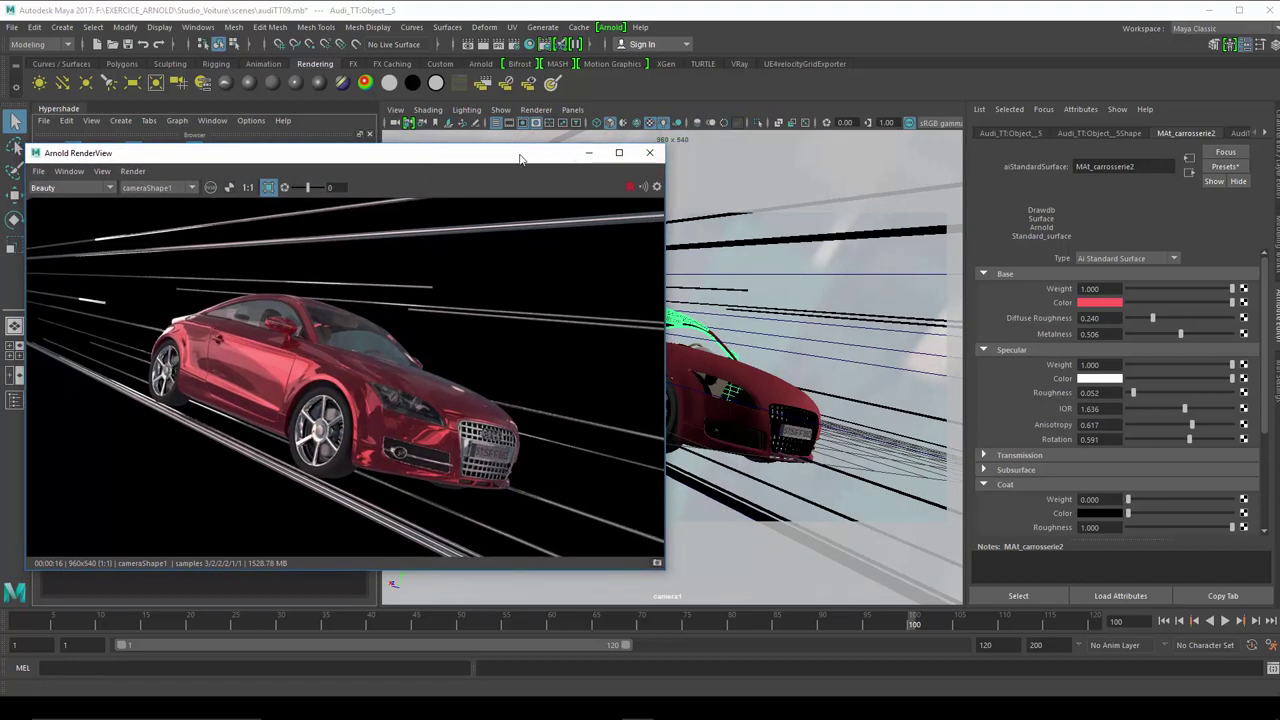
drag(521, 157, 803, 125)
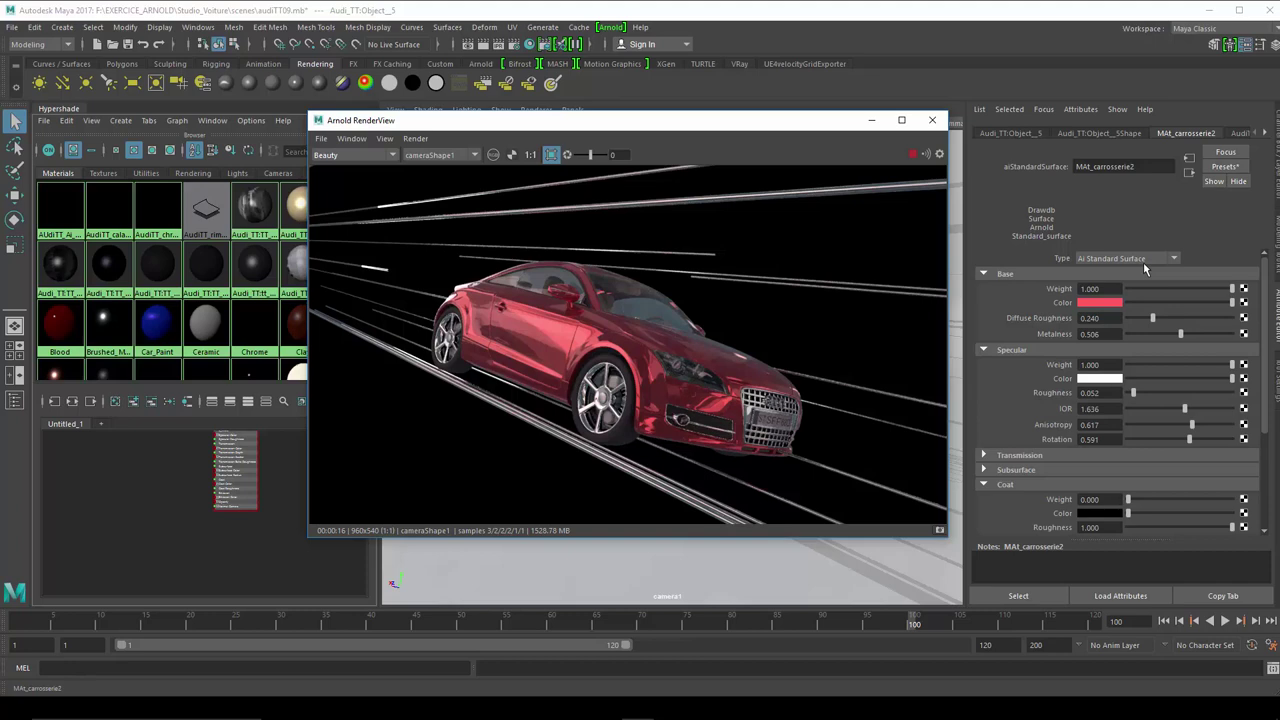
Collapse Base, Specular and Coat, then reopen Specular, Base and Transmission to show transmission weight 0.000
click(1040, 275)
click(1030, 289)
click(1020, 333)
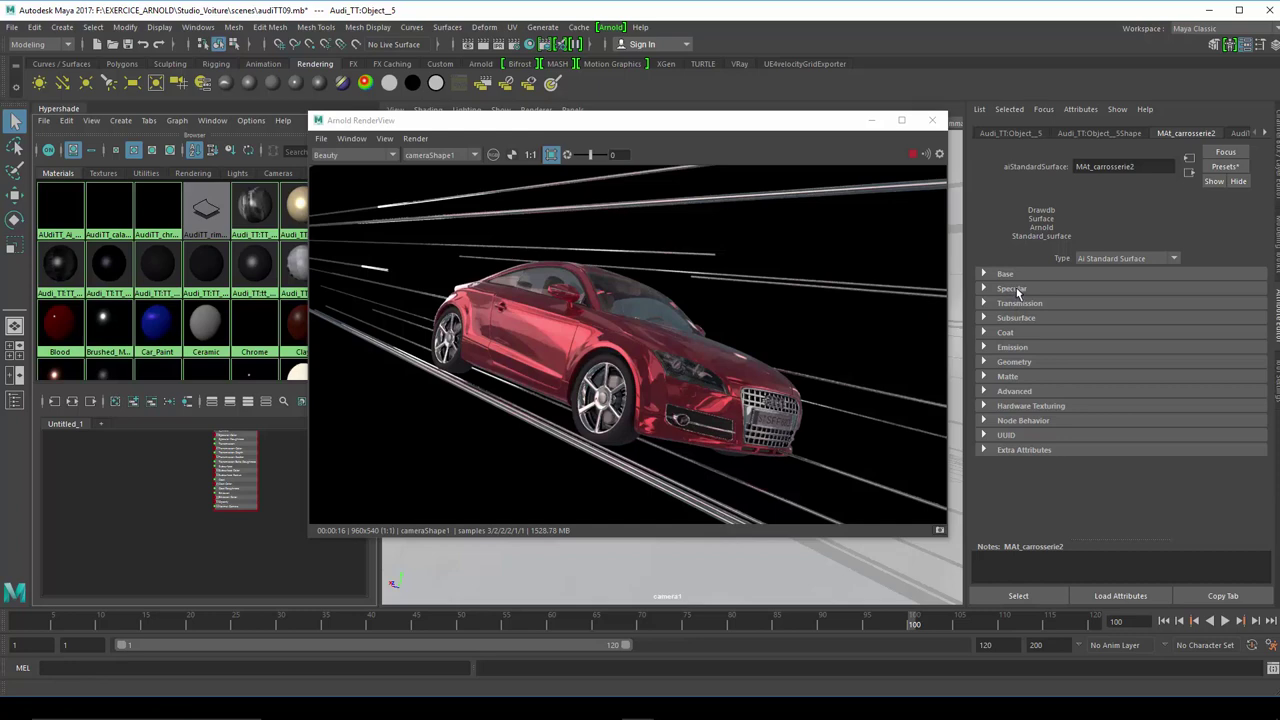
click(1018, 291)
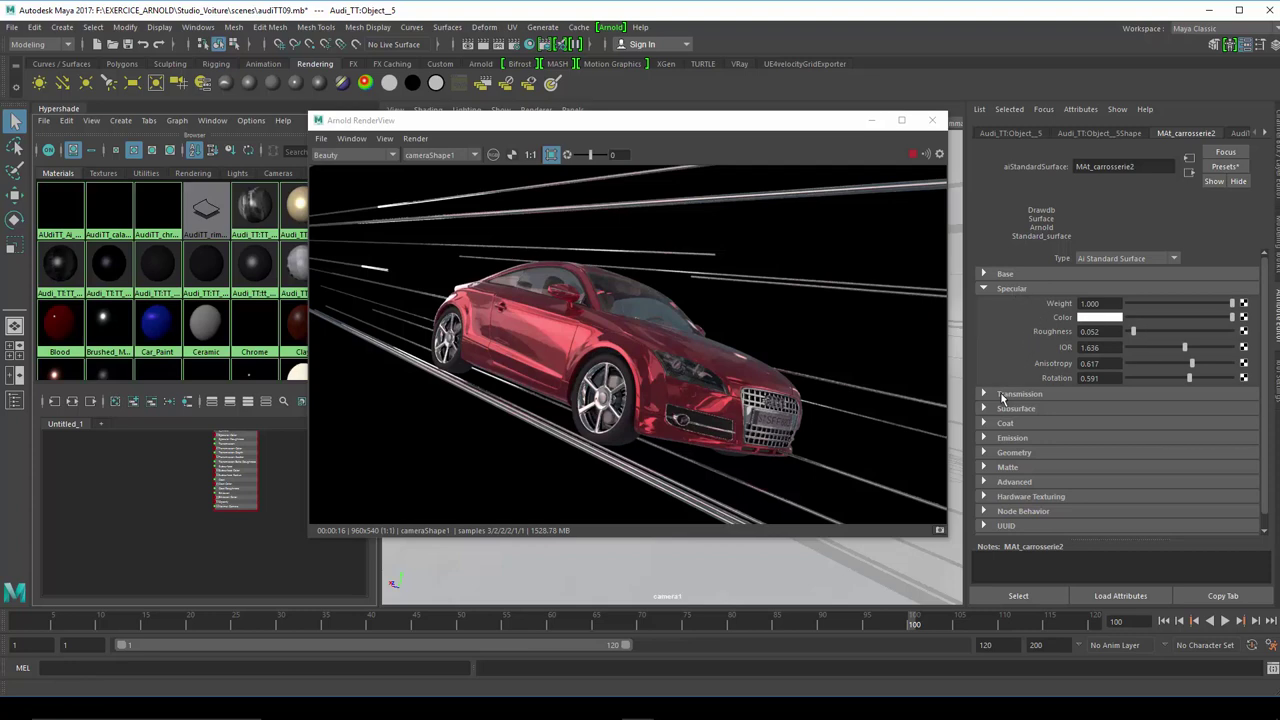
click(1007, 276)
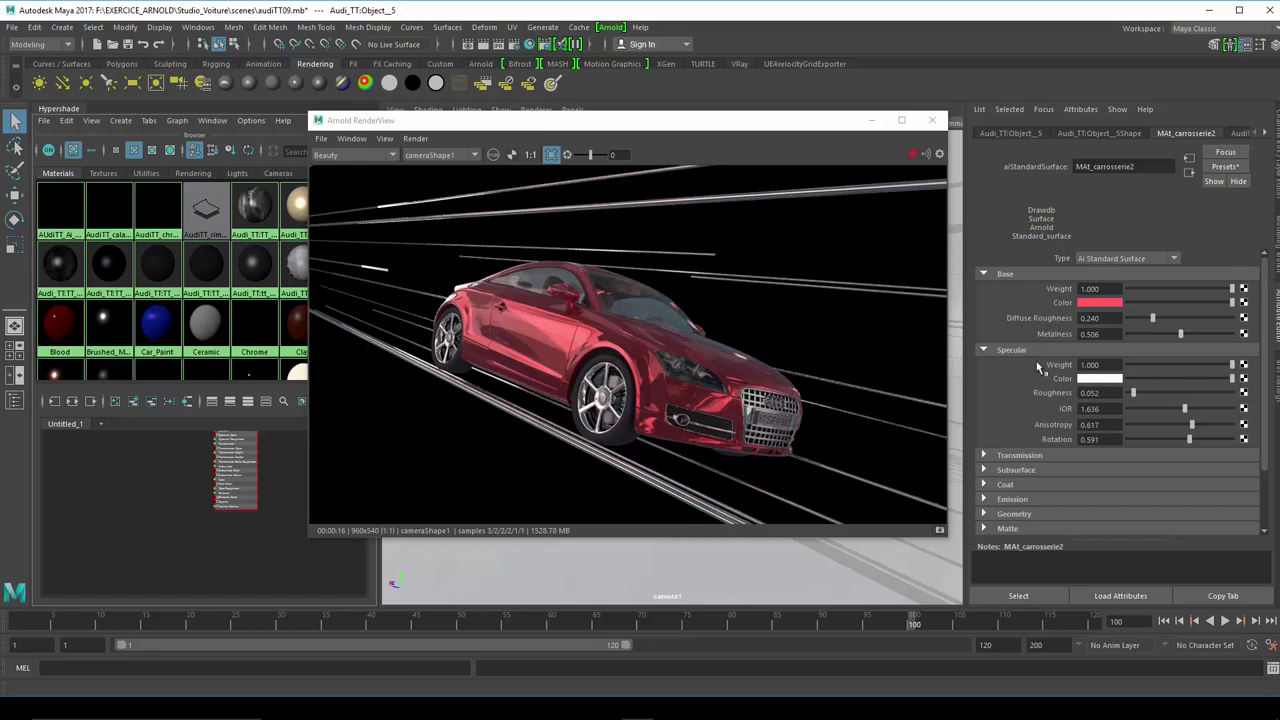
click(1015, 460)
scroll(1014, 462, down, 2)
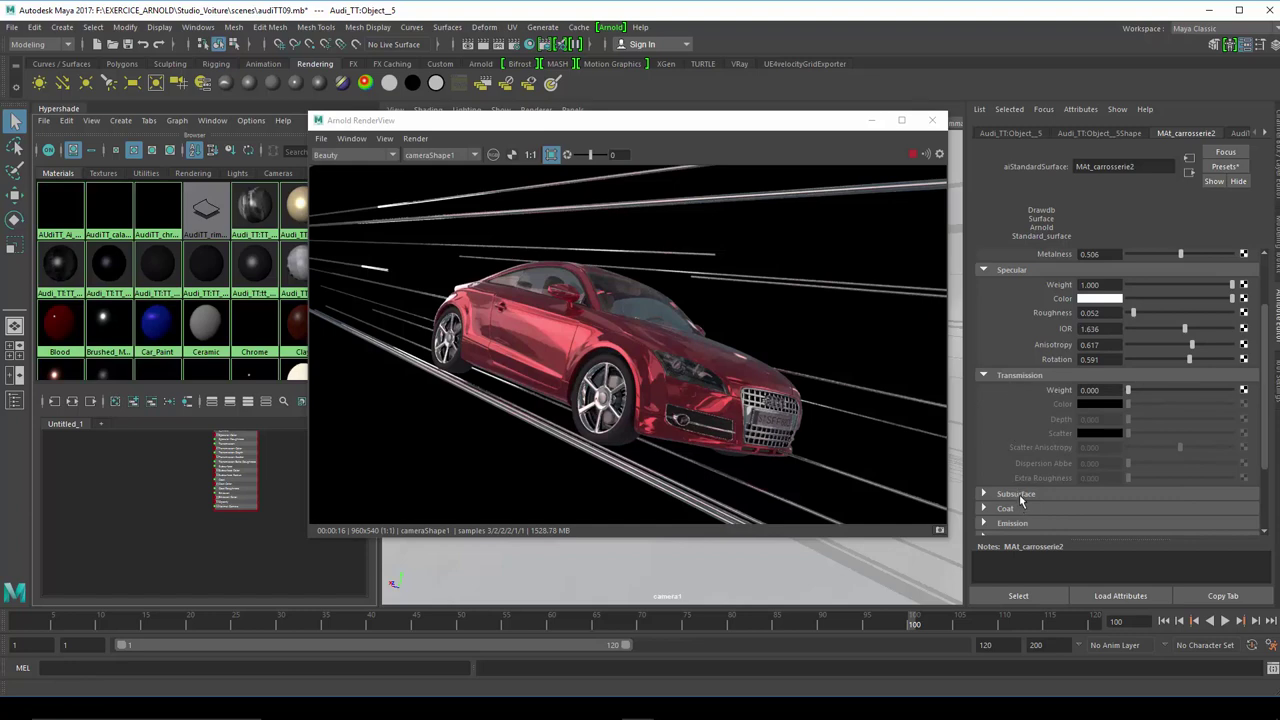
Expand Subsurface (weight 0.163, scale 1.000) and Coat (weight 0.000, IOR 4.318) in the car paint
scroll(1021, 505, down, 2)
scroll(1021, 505, down, 2)
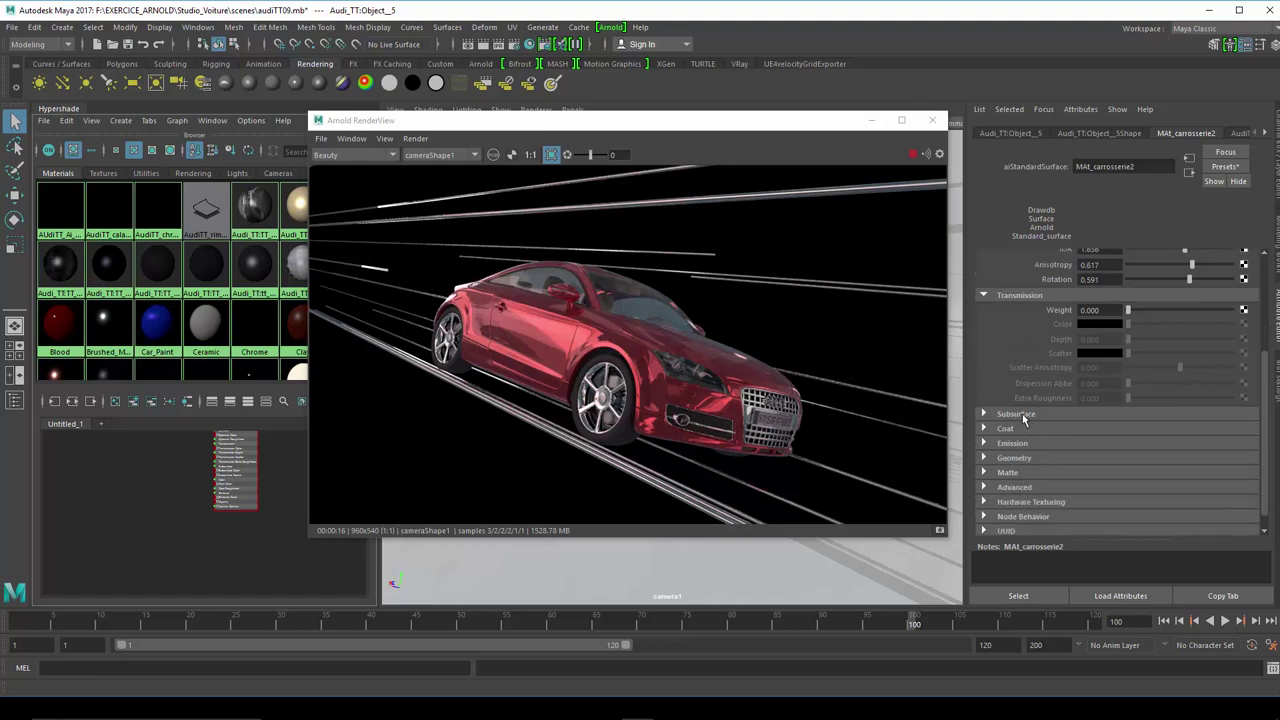
click(1020, 414)
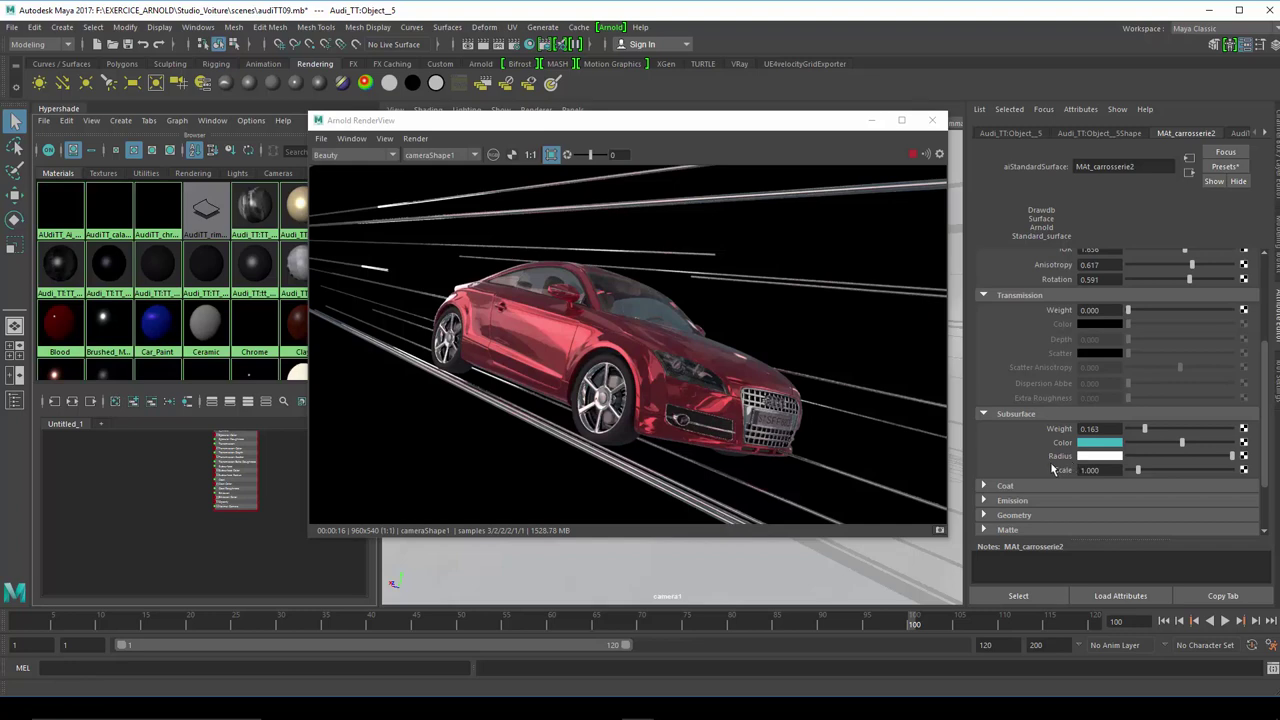
click(1006, 487)
scroll(1007, 489, down, 2)
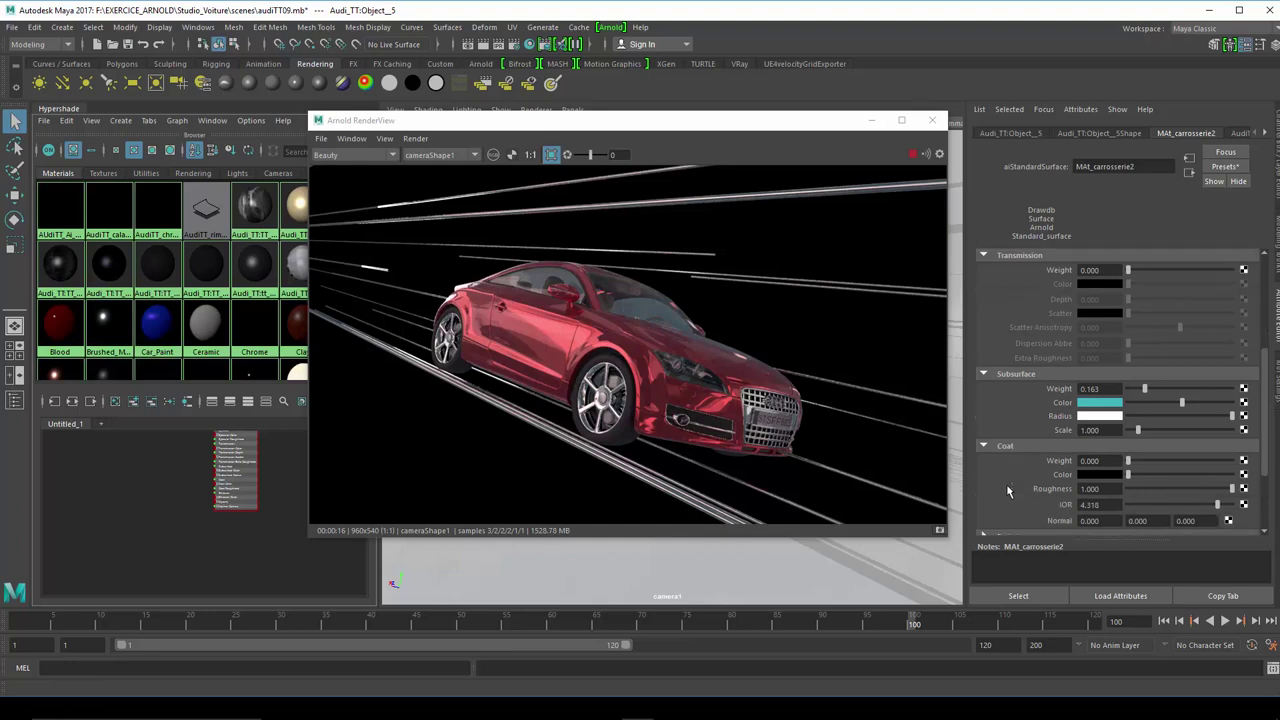
scroll(1007, 489, down, 2)
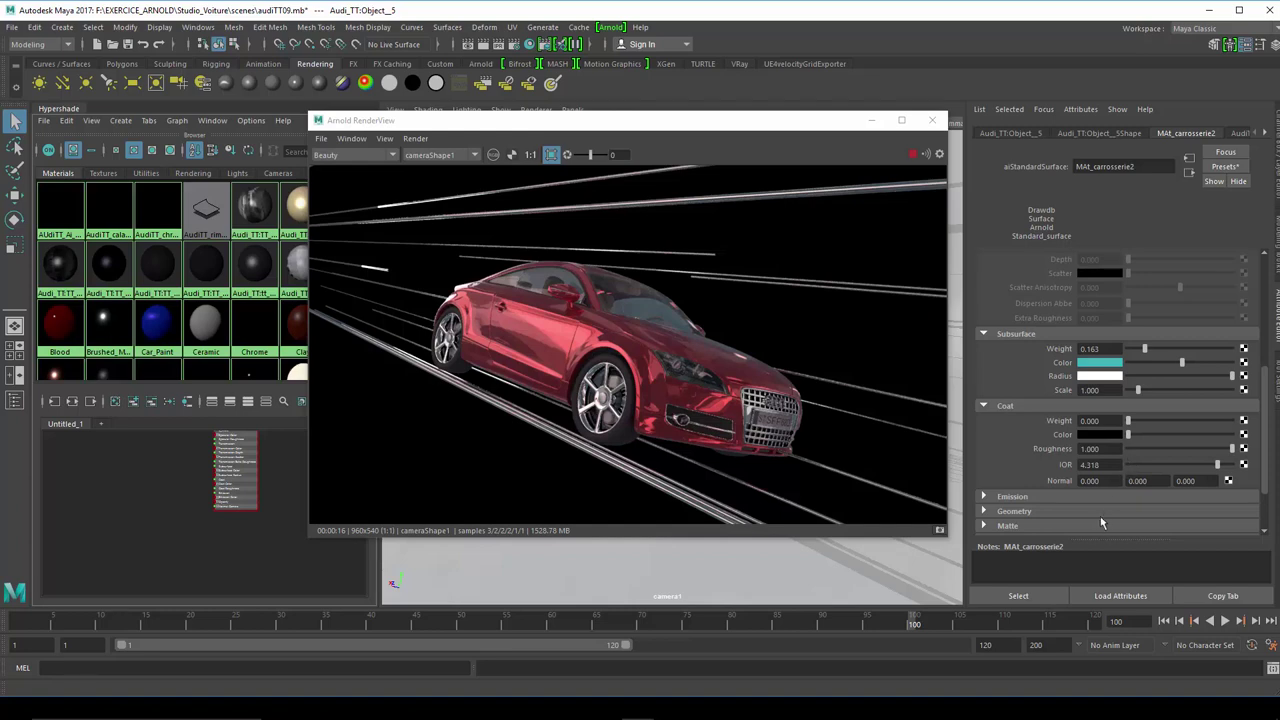
Expand the Emission section to show emission weight 0.000
click(1074, 496)
scroll(1074, 496, down, 2)
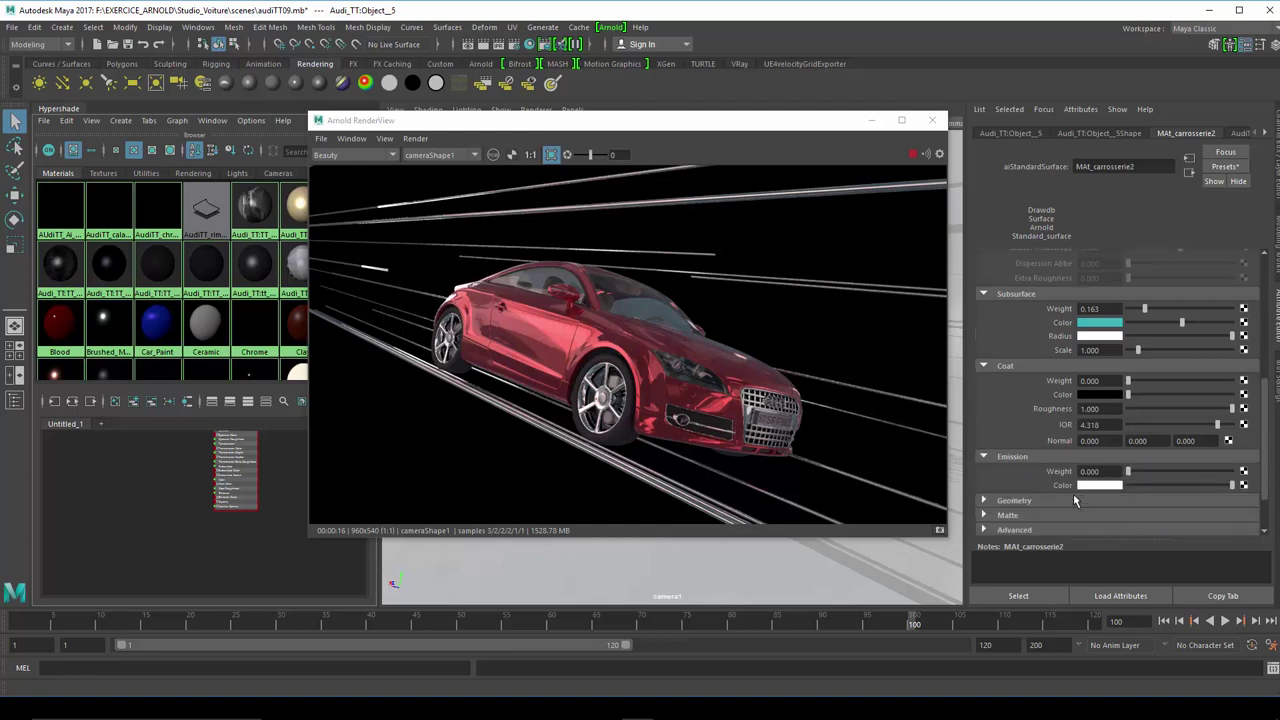
scroll(1074, 496, down, 1)
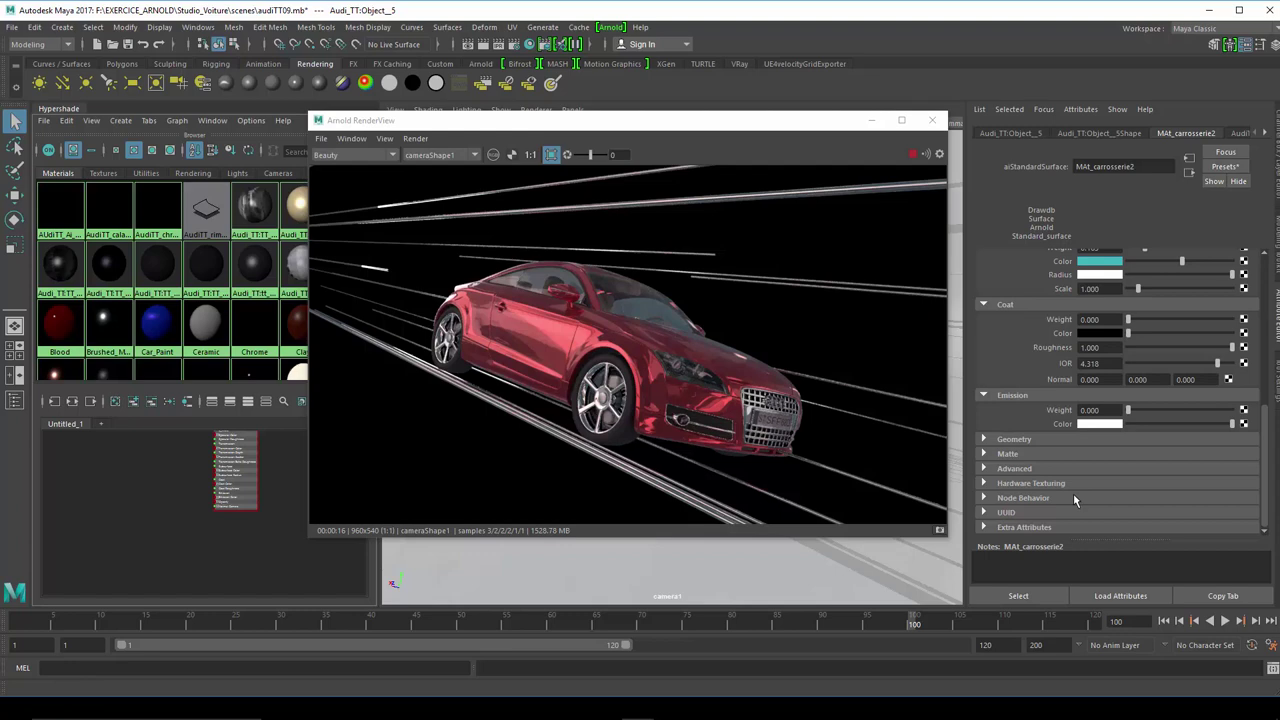
Expand the Geometry section and scroll through its attributes, including full white opacity
click(1057, 440)
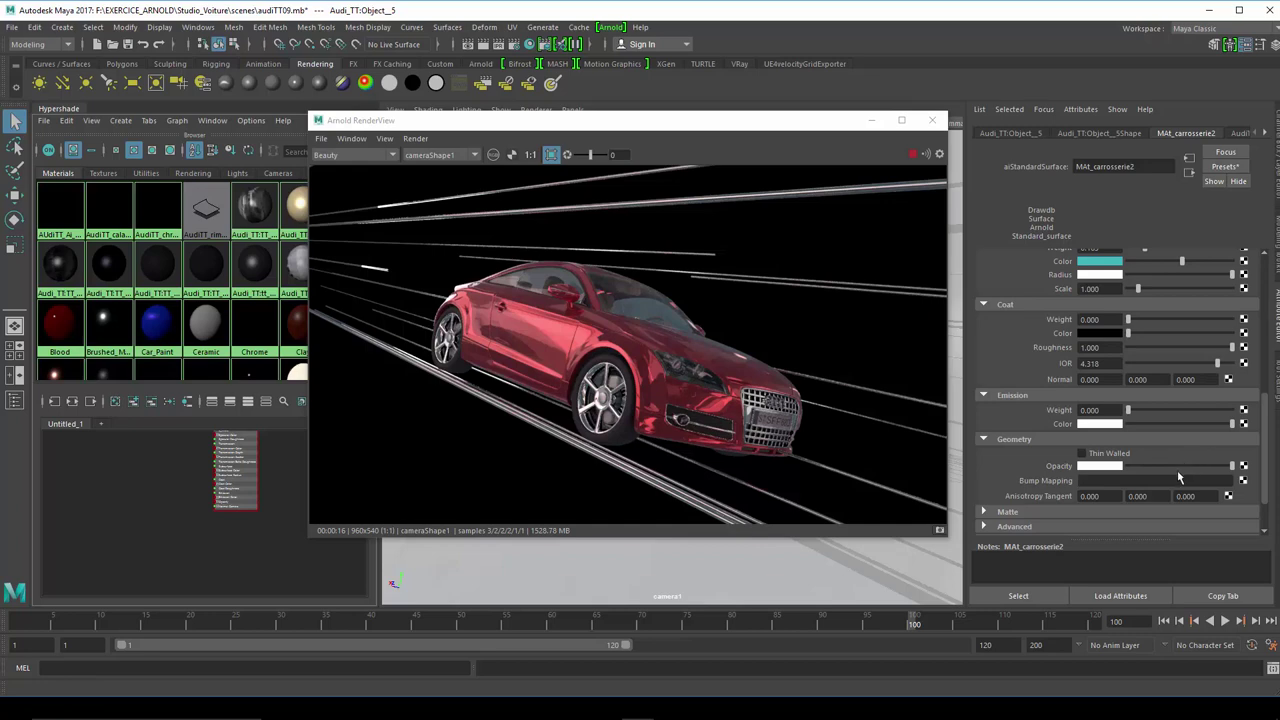
scroll(1177, 478, up, 1)
scroll(1149, 448, up, 1)
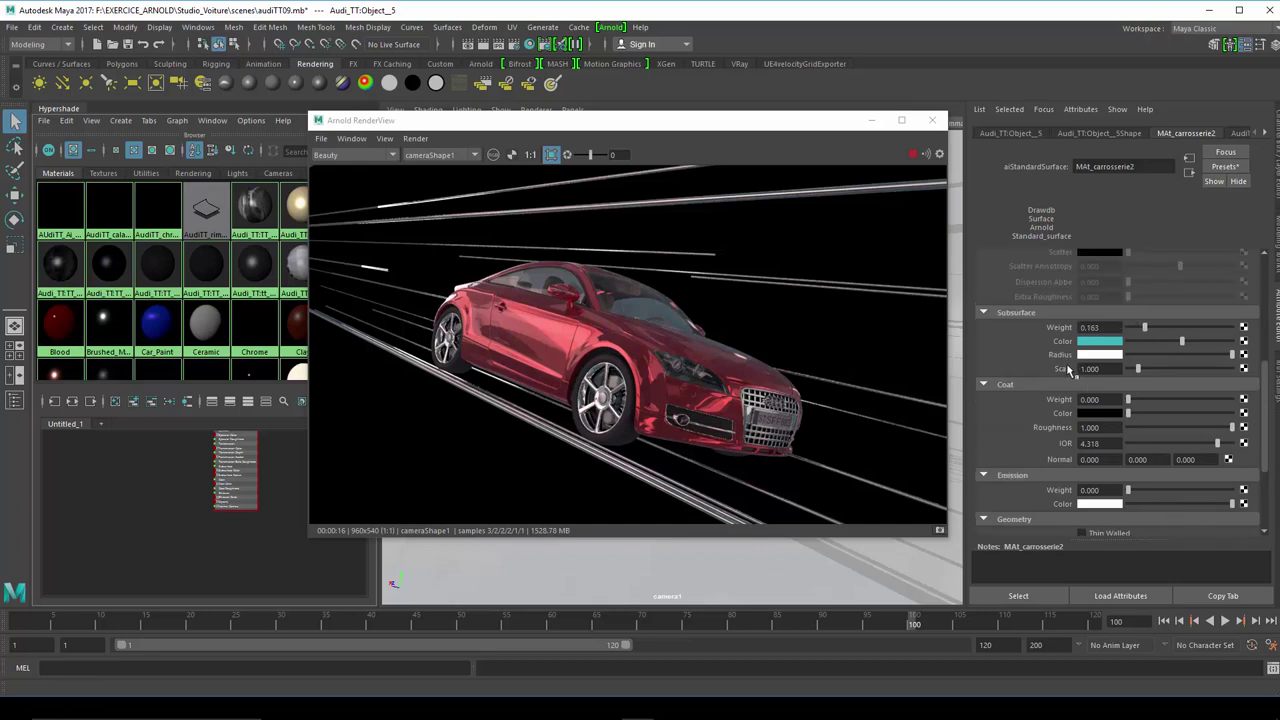
scroll(1068, 370, up, 3)
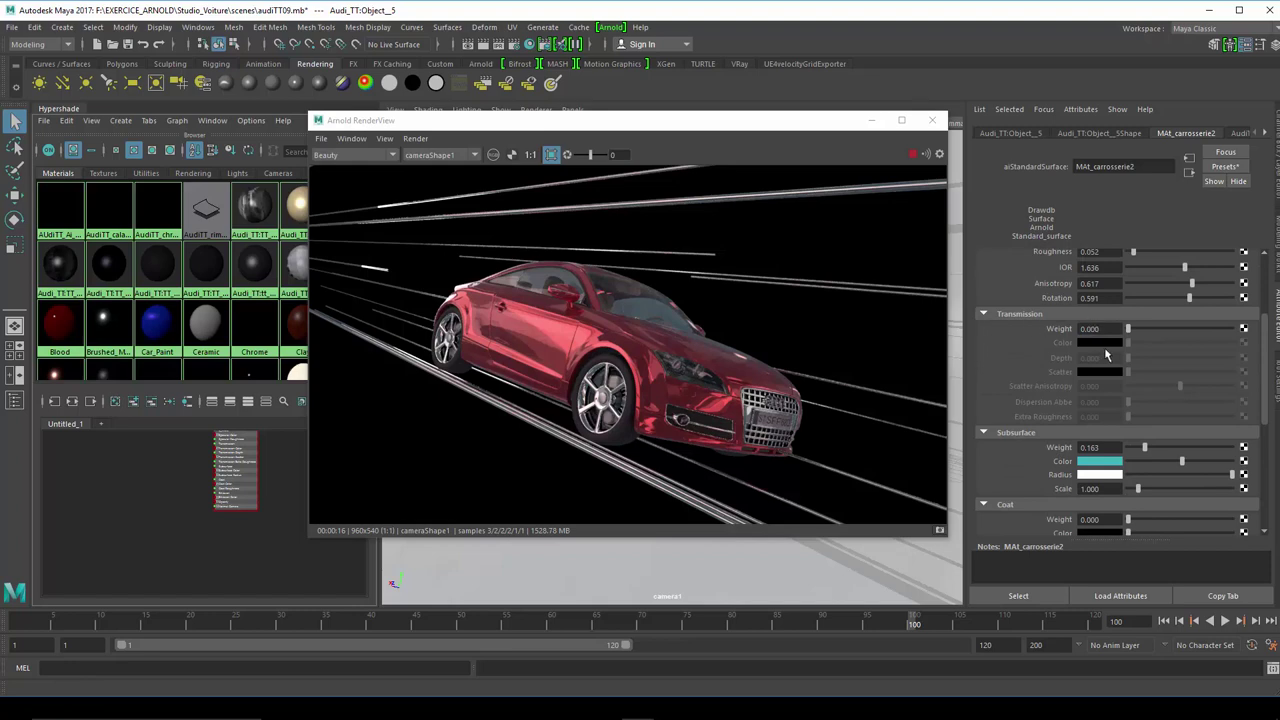
scroll(1105, 351, down, 2)
scroll(1106, 352, down, 2)
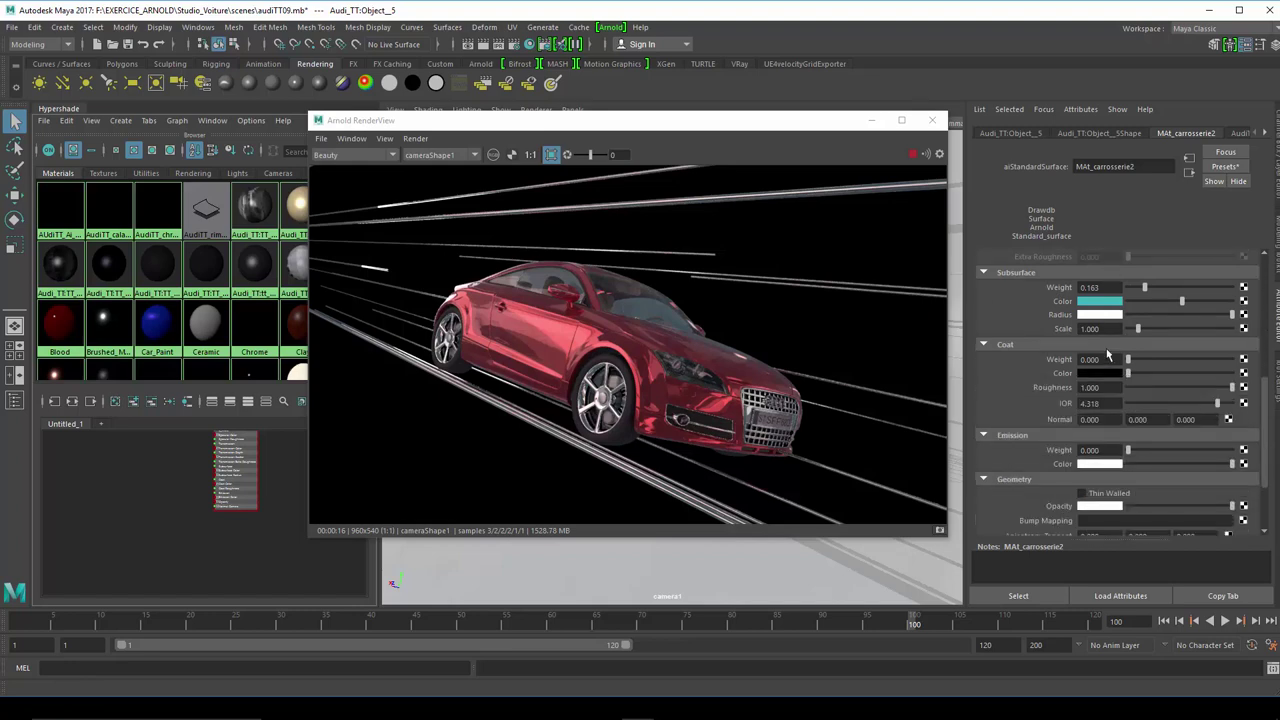
scroll(1107, 352, up, 1)
scroll(1107, 352, up, 2)
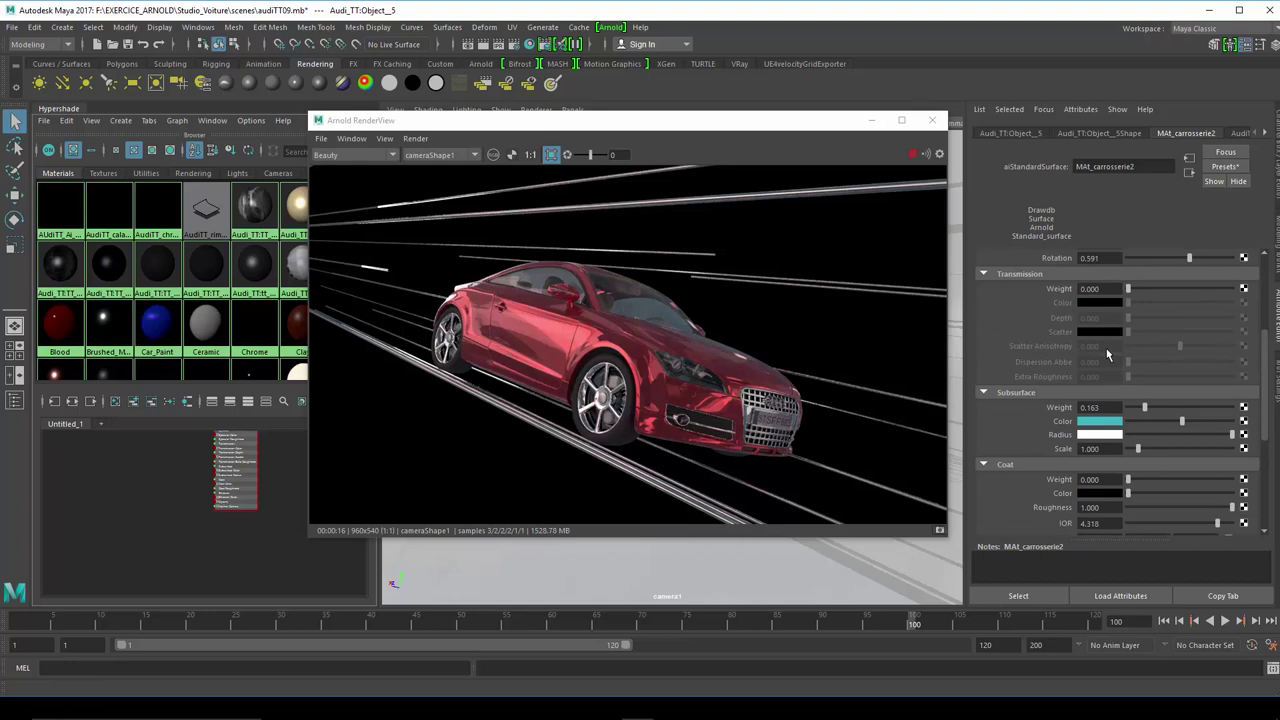
scroll(1107, 352, up, 1)
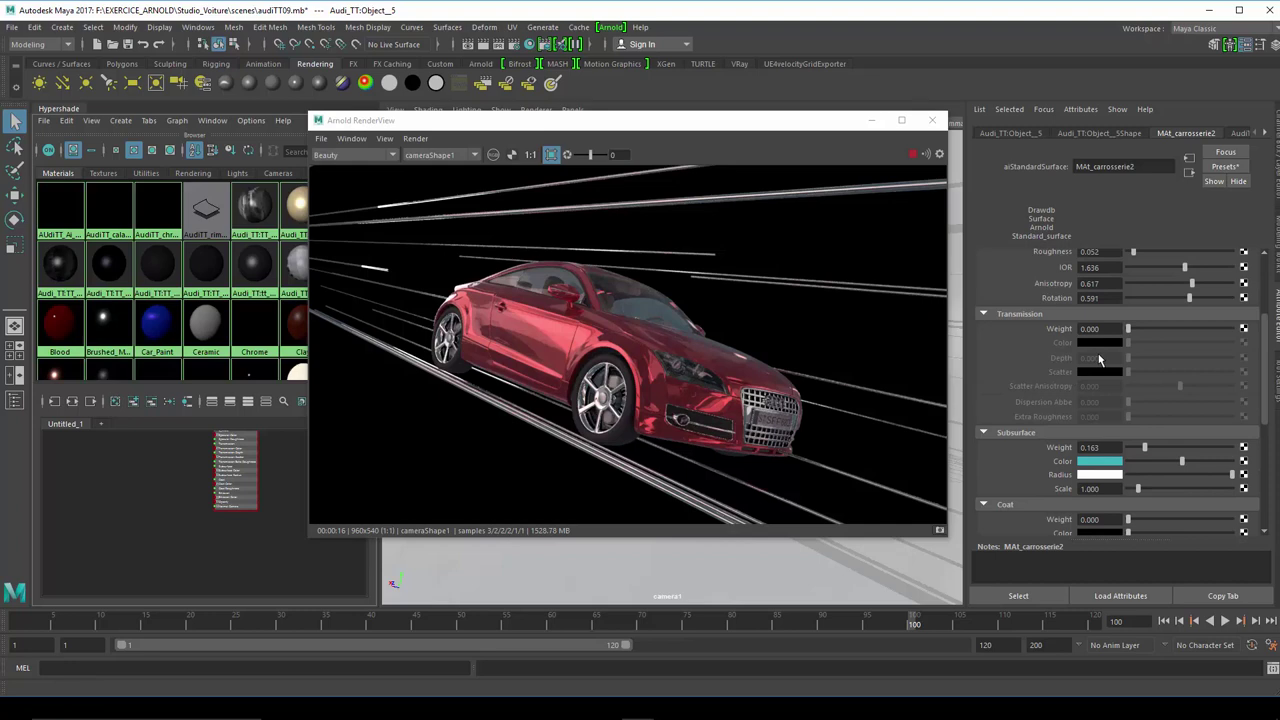
scroll(1110, 405, down, 4)
scroll(1111, 400, down, 2)
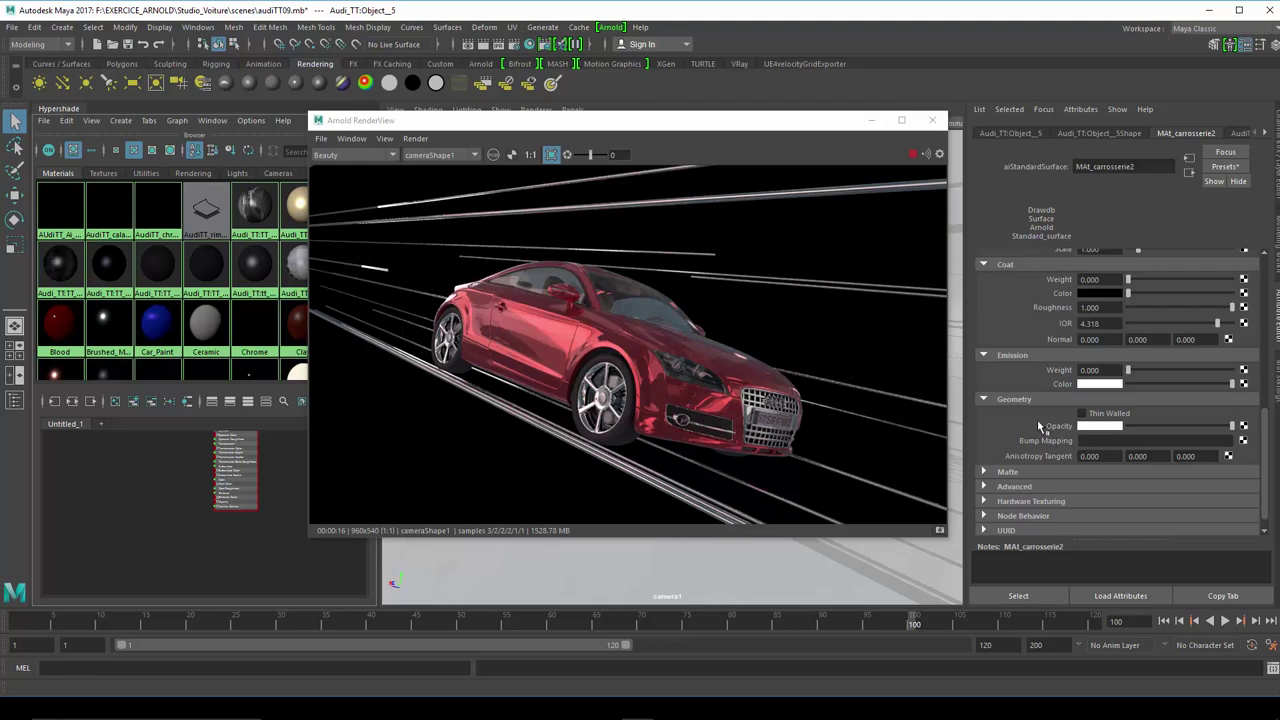
Collapse all seven sections: Base, Specular, Transmission, Subsurface, Coat, Emission and Geometry
scroll(1030, 417, up, 1)
scroll(1030, 417, up, 3)
scroll(1027, 409, up, 2)
scroll(1003, 295, up, 2)
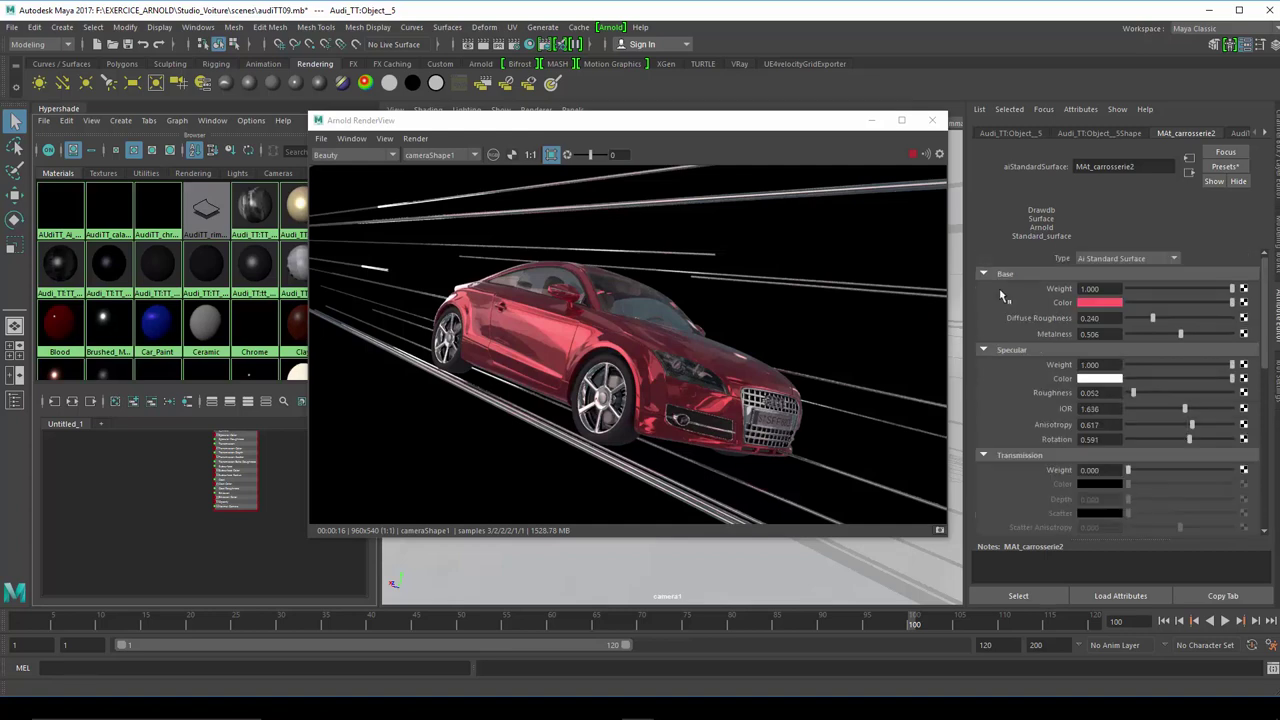
click(1003, 274)
click(1004, 289)
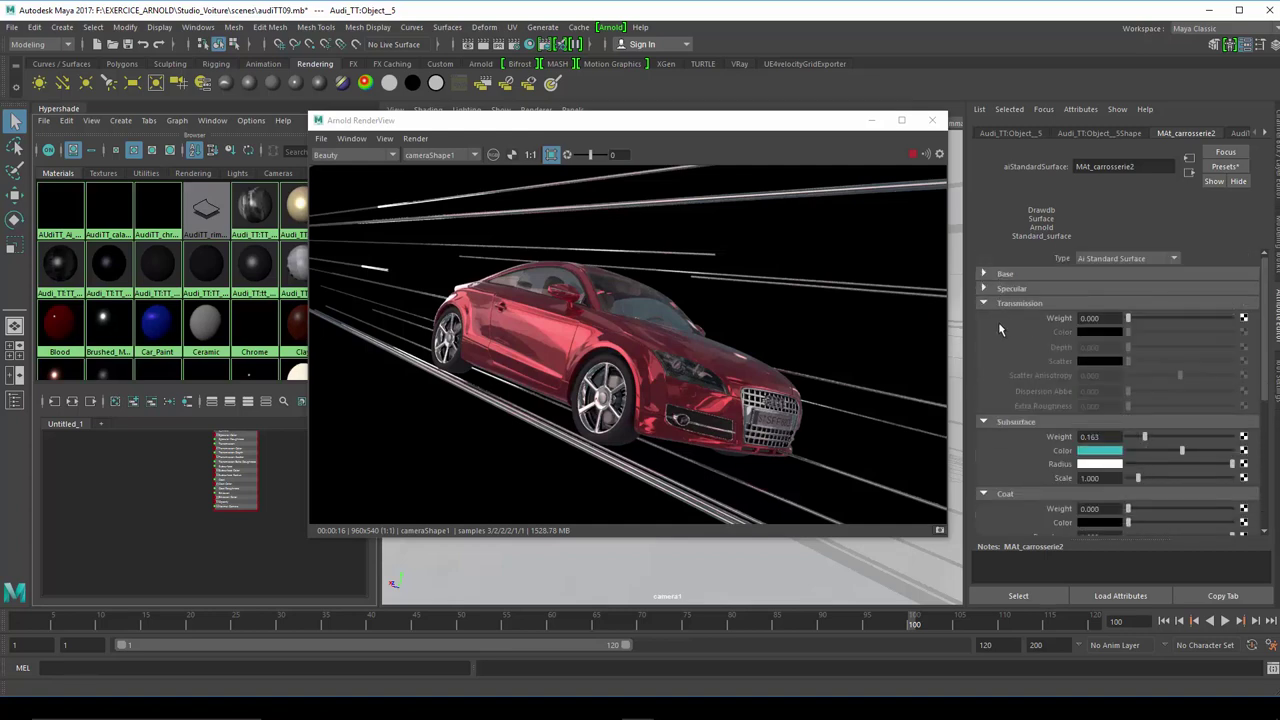
click(1006, 305)
click(1004, 318)
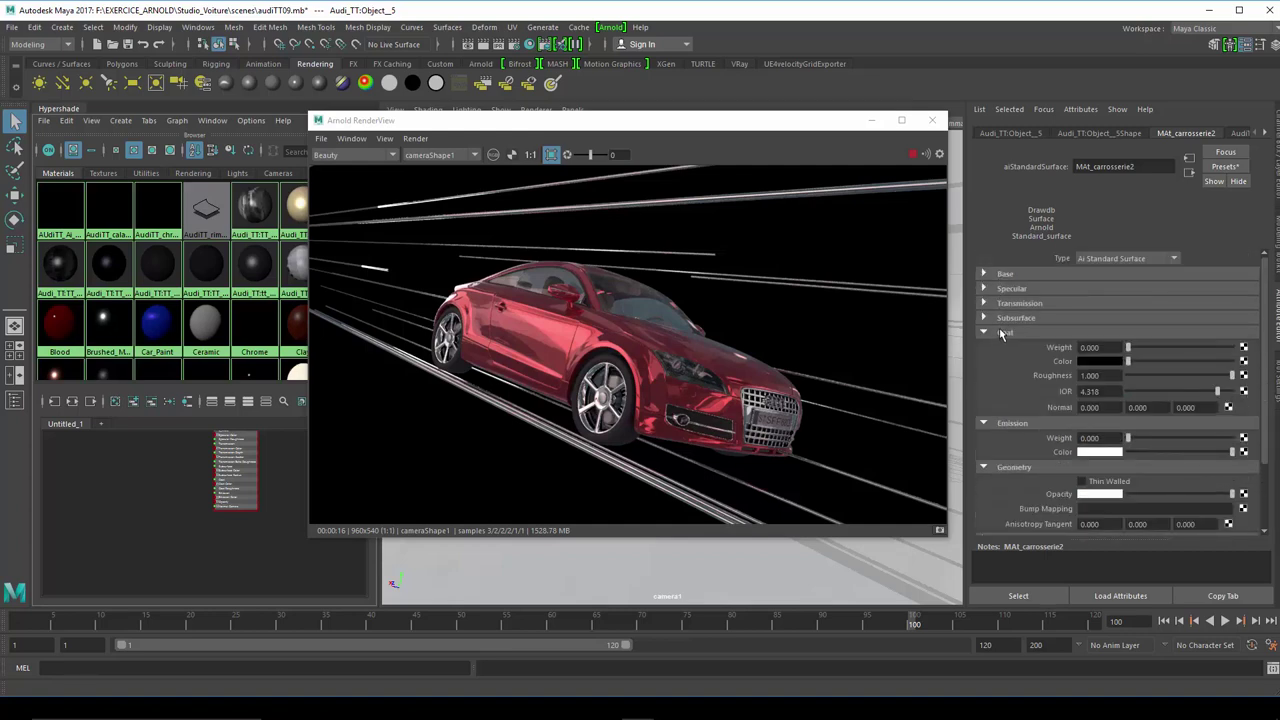
click(1003, 332)
click(1003, 347)
click(1005, 362)
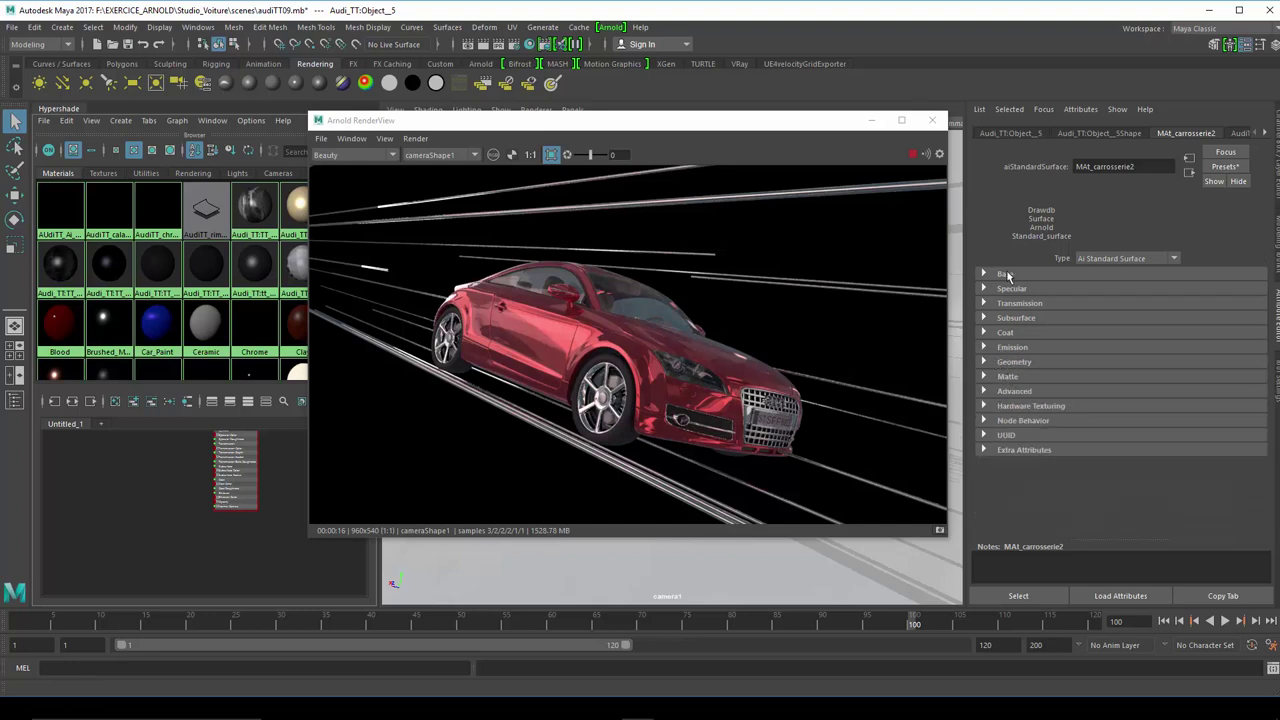
Reopen only the Base, Specular and Coat sections
click(1006, 275)
click(1018, 350)
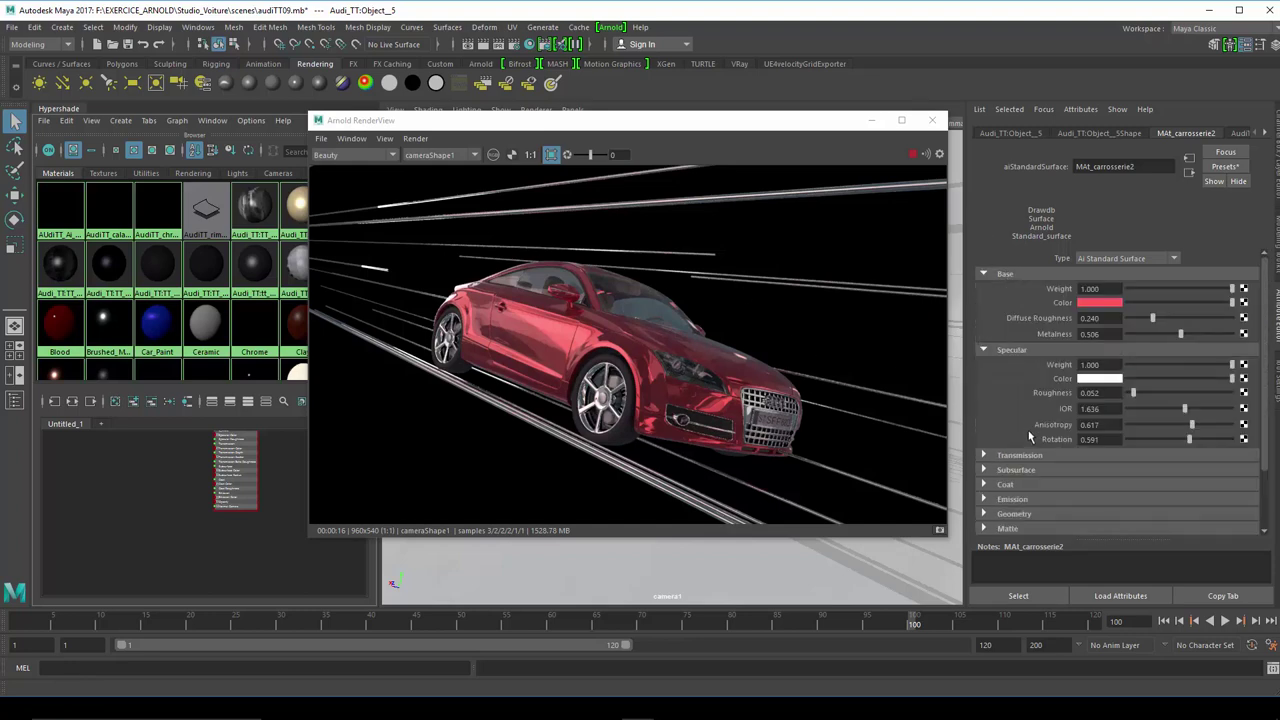
click(1026, 458)
click(1027, 458)
click(1010, 486)
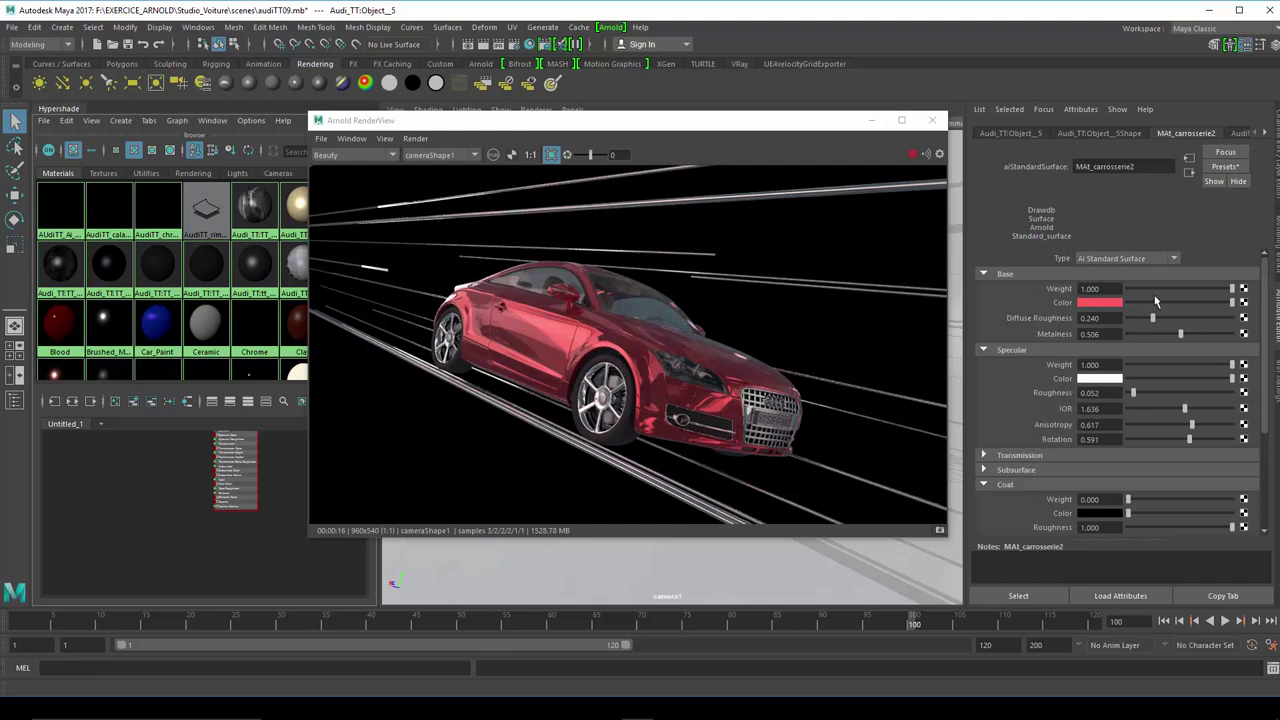
Test base weight at 0 and 0.039, then settle it at 0.494 for a darker red
drag(1168, 290, 1116, 296)
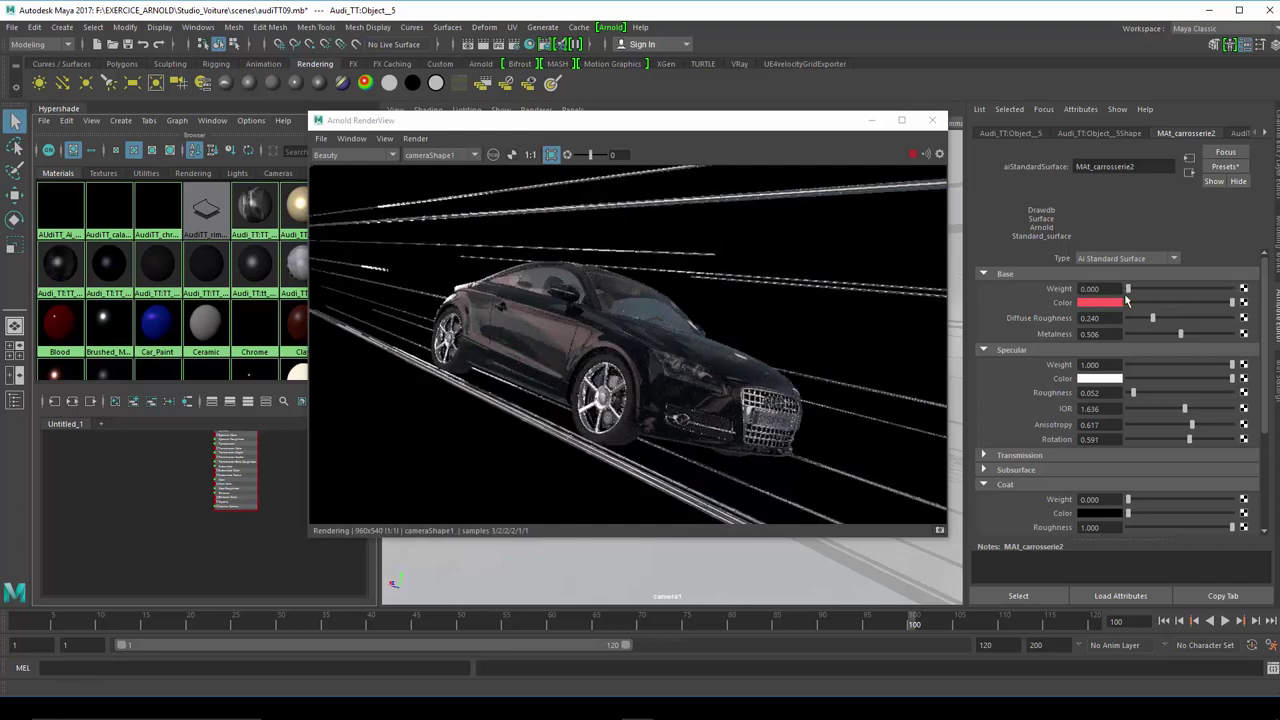
drag(1116, 300, 1247, 298)
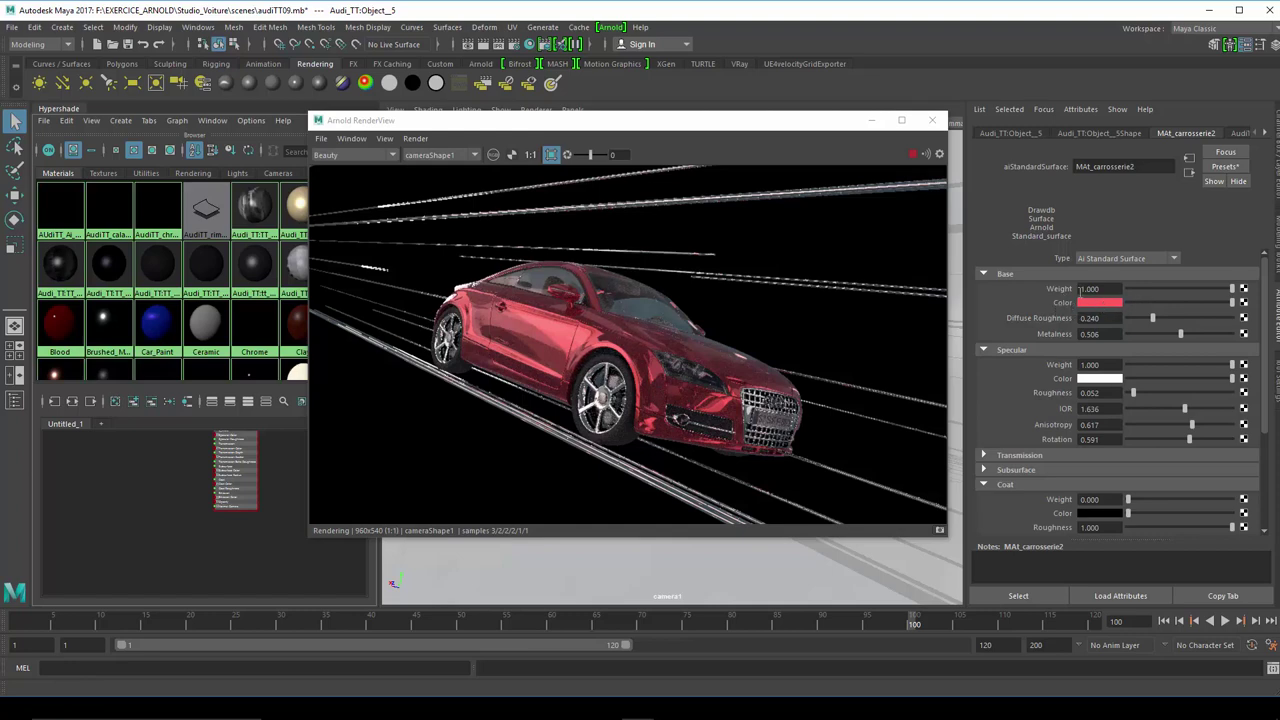
click(1183, 290)
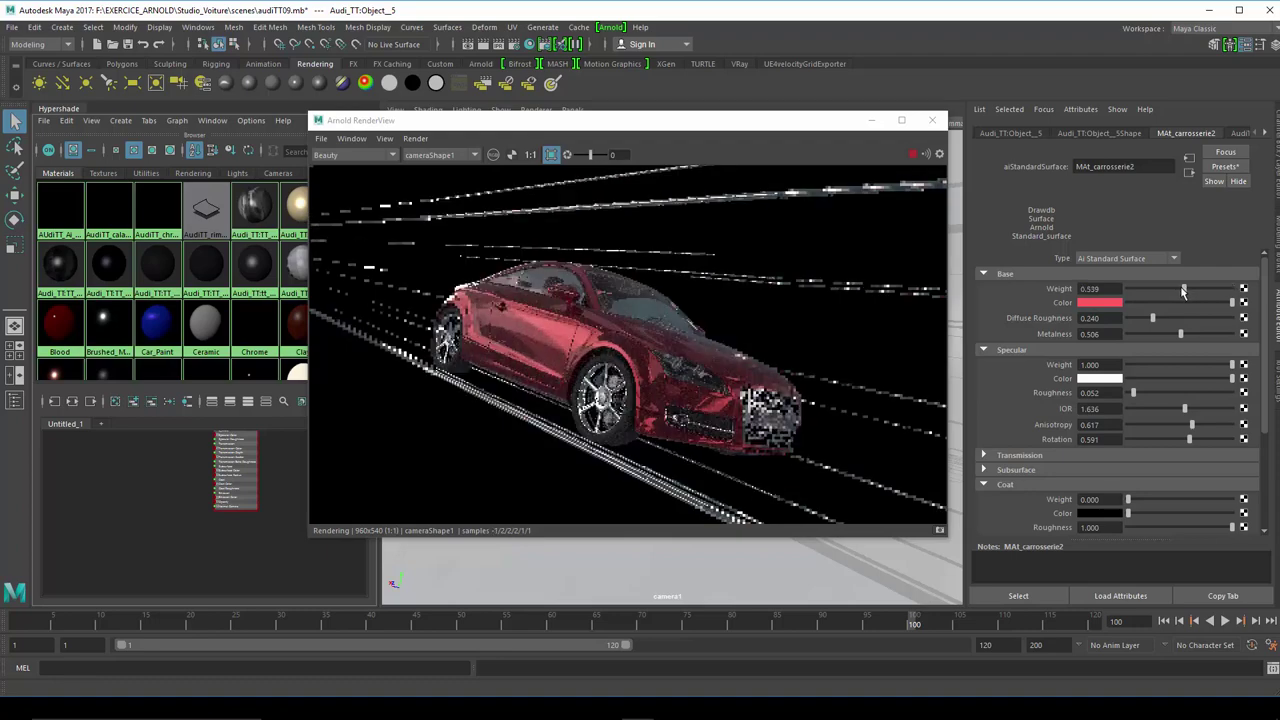
mouse_move(1183, 290)
mouse_down()
mouse_move(1167, 290)
mouse_move(1178, 292)
mouse_up()
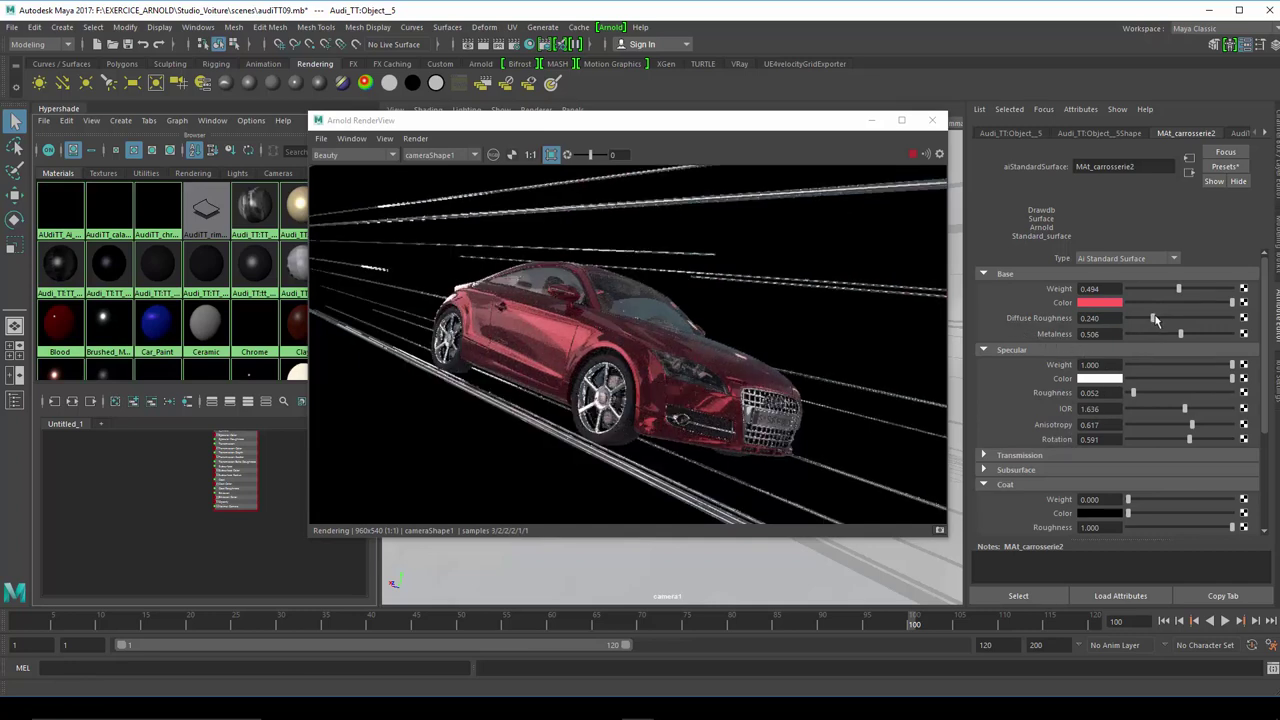
Raise diffuse roughness to 1.000 to compare the render, then drop it to 0.000
drag(1153, 318, 1240, 319)
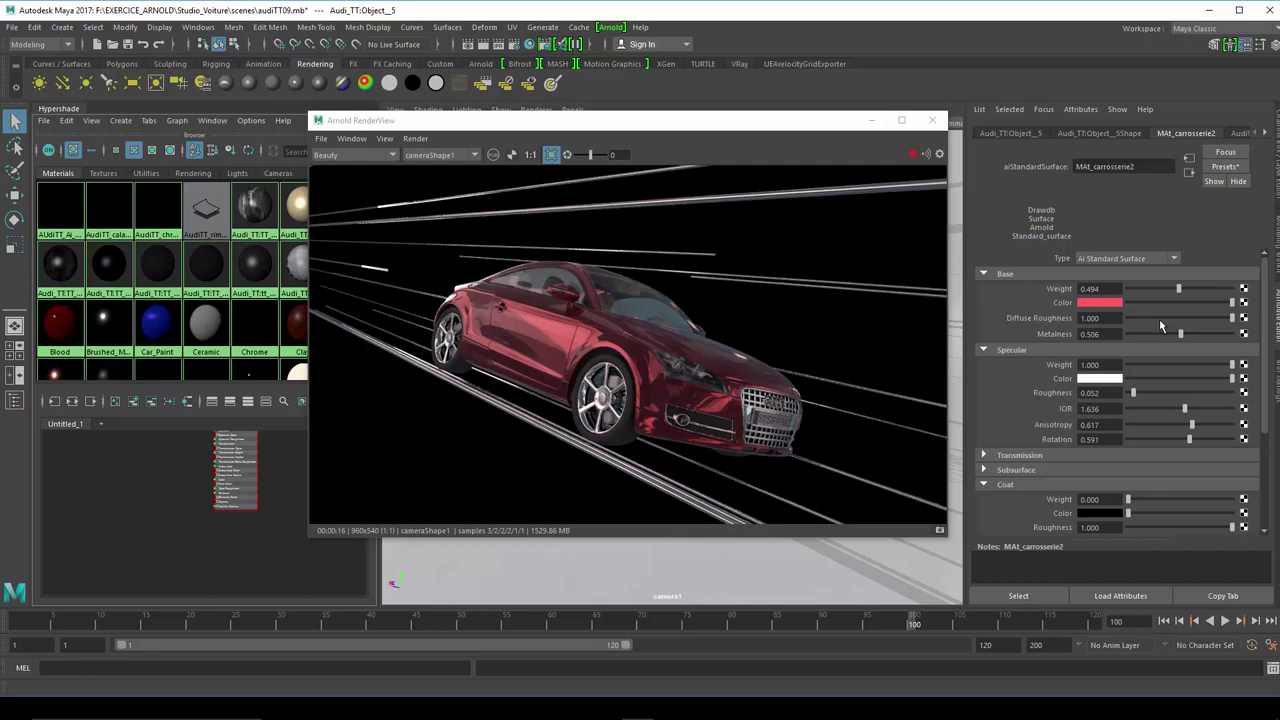
drag(1162, 324, 1121, 323)
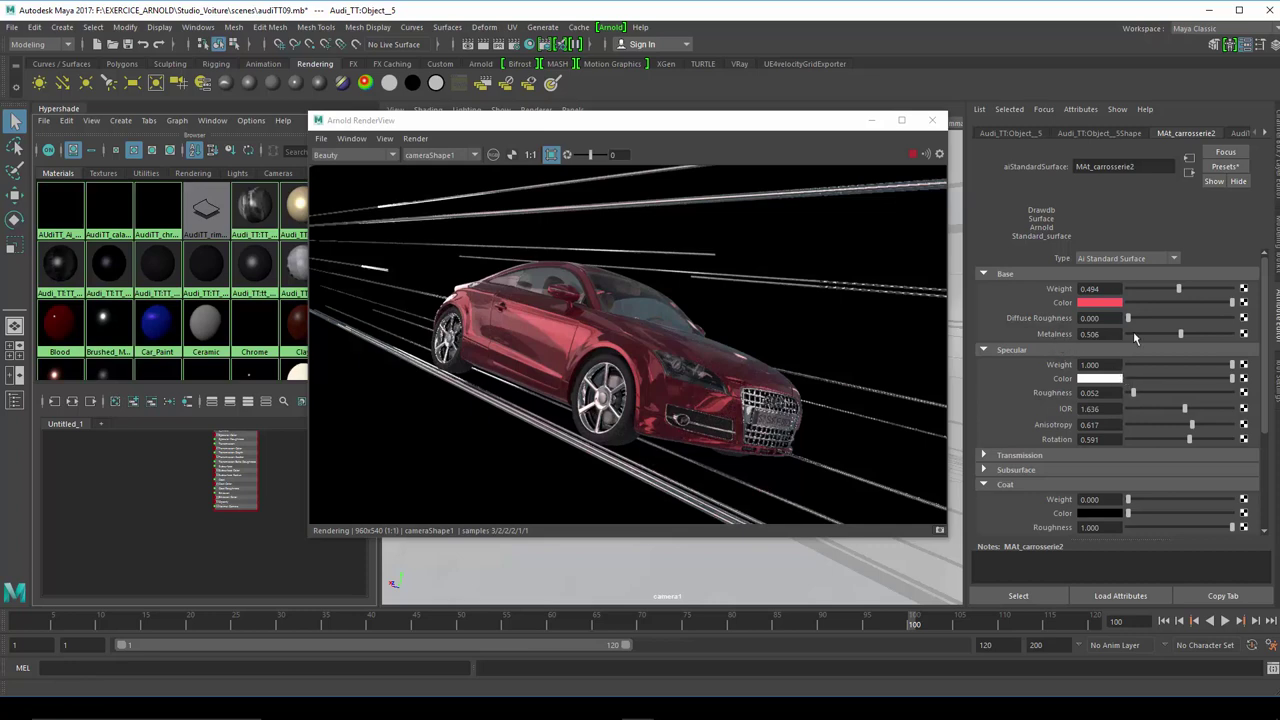
Set metalness to 0.000, then compare diffuse roughness at 1.000 twice, leaving it at 0.000
drag(1178, 334, 1099, 338)
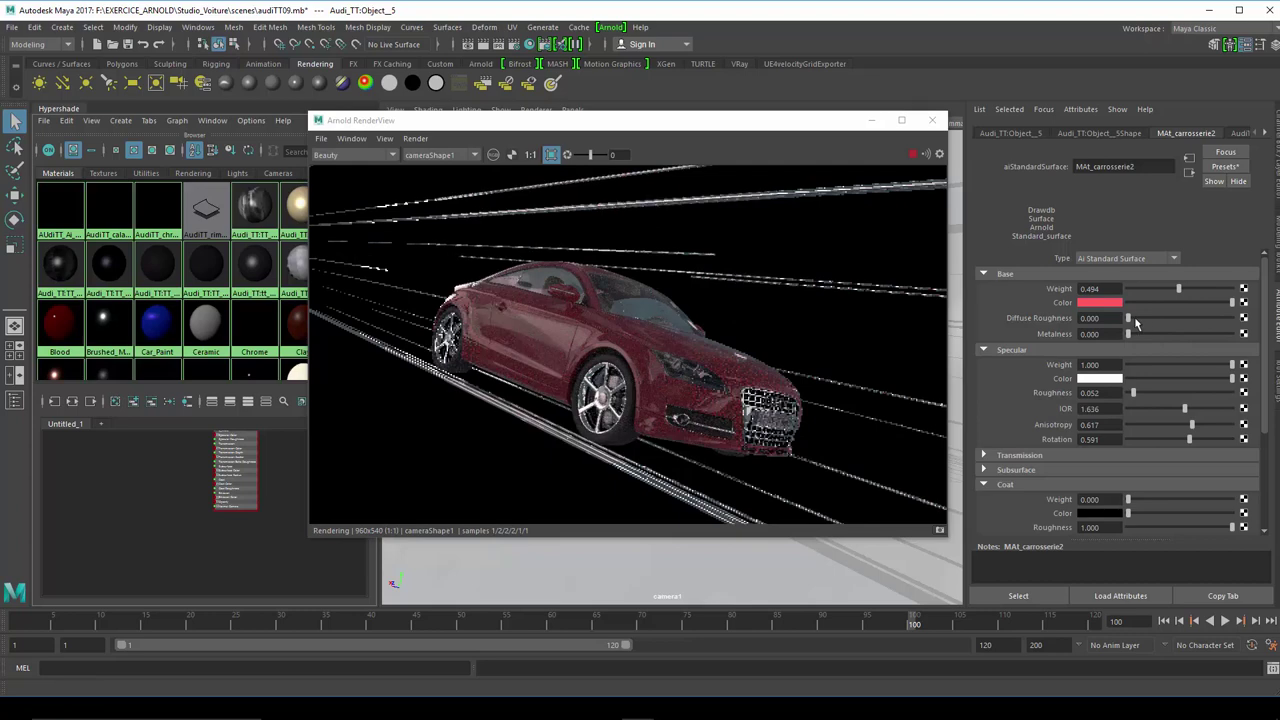
drag(1129, 321, 1270, 318)
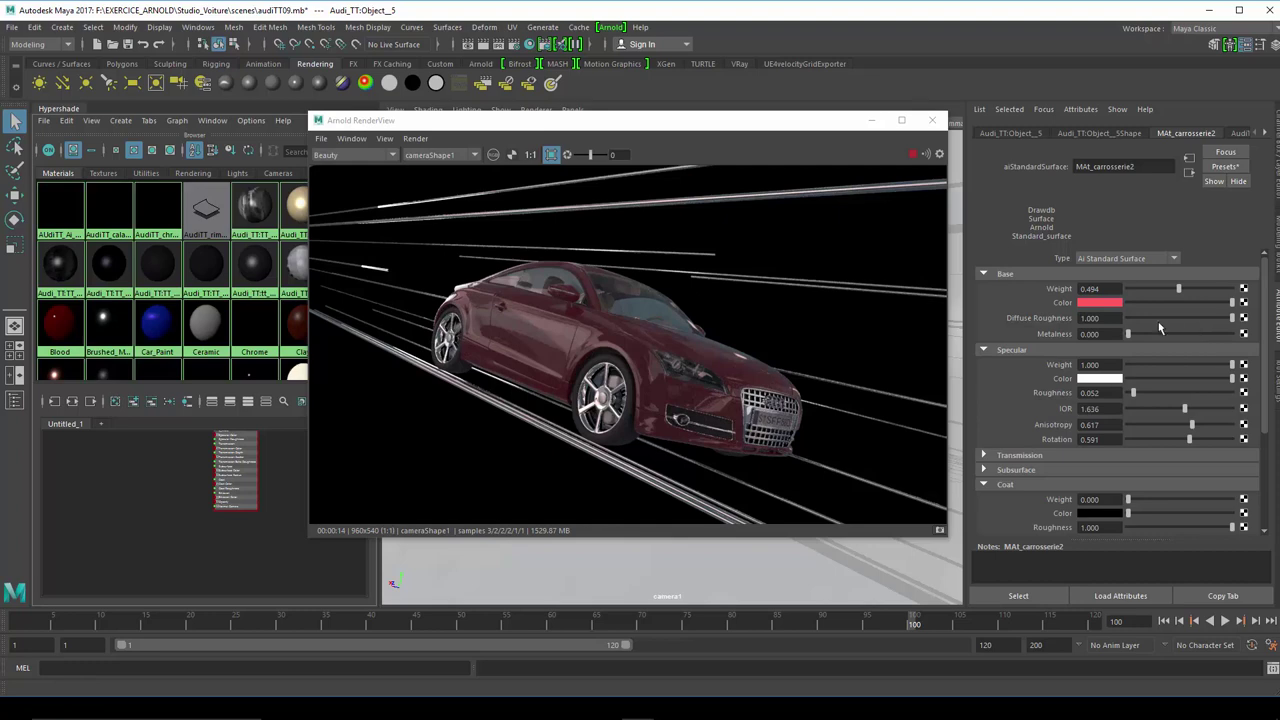
click(1127, 320)
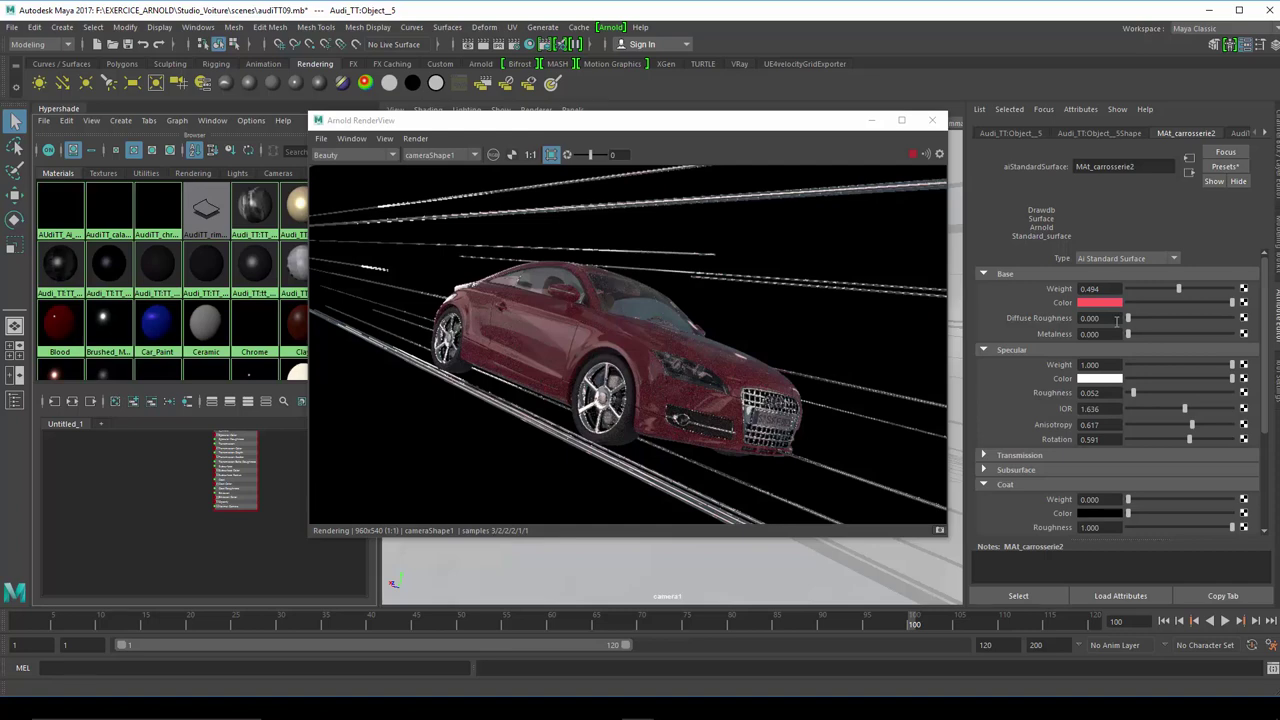
drag(1165, 324, 1260, 328)
click(1127, 320)
Compare specular roughness at 0 and 1, then settle it at 0.084
drag(1133, 393, 1112, 391)
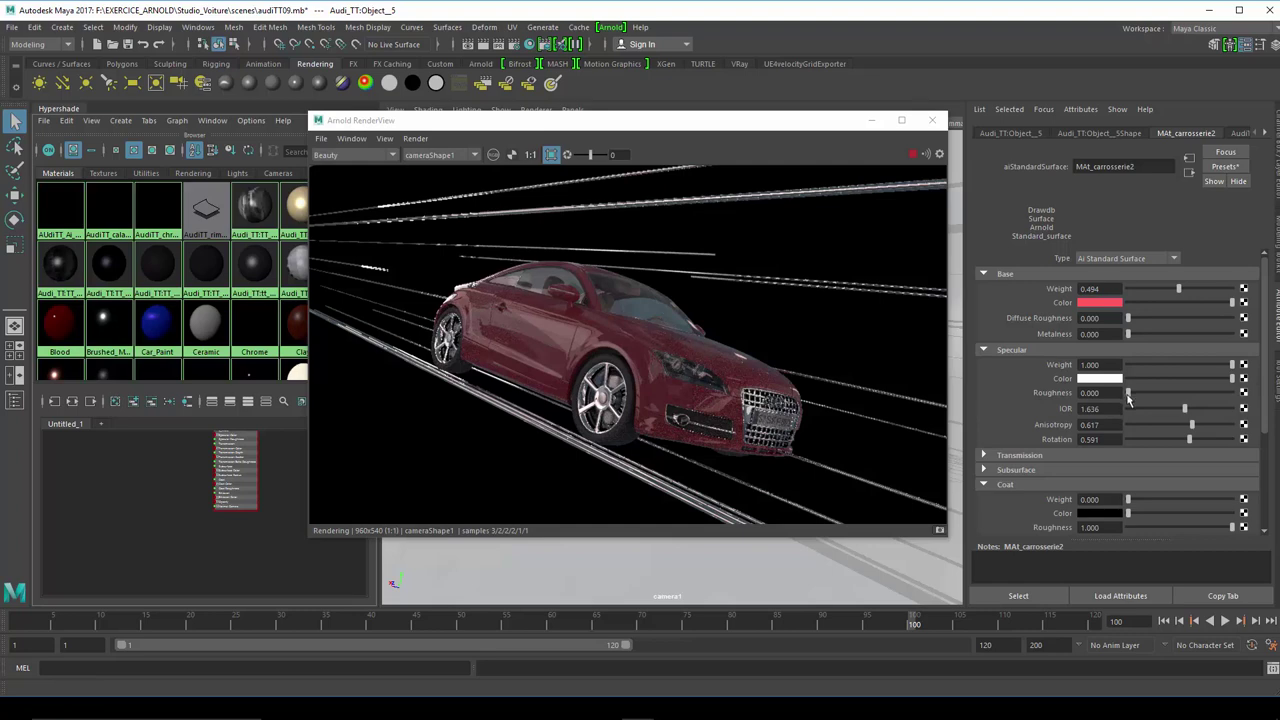
drag(1127, 393, 1268, 392)
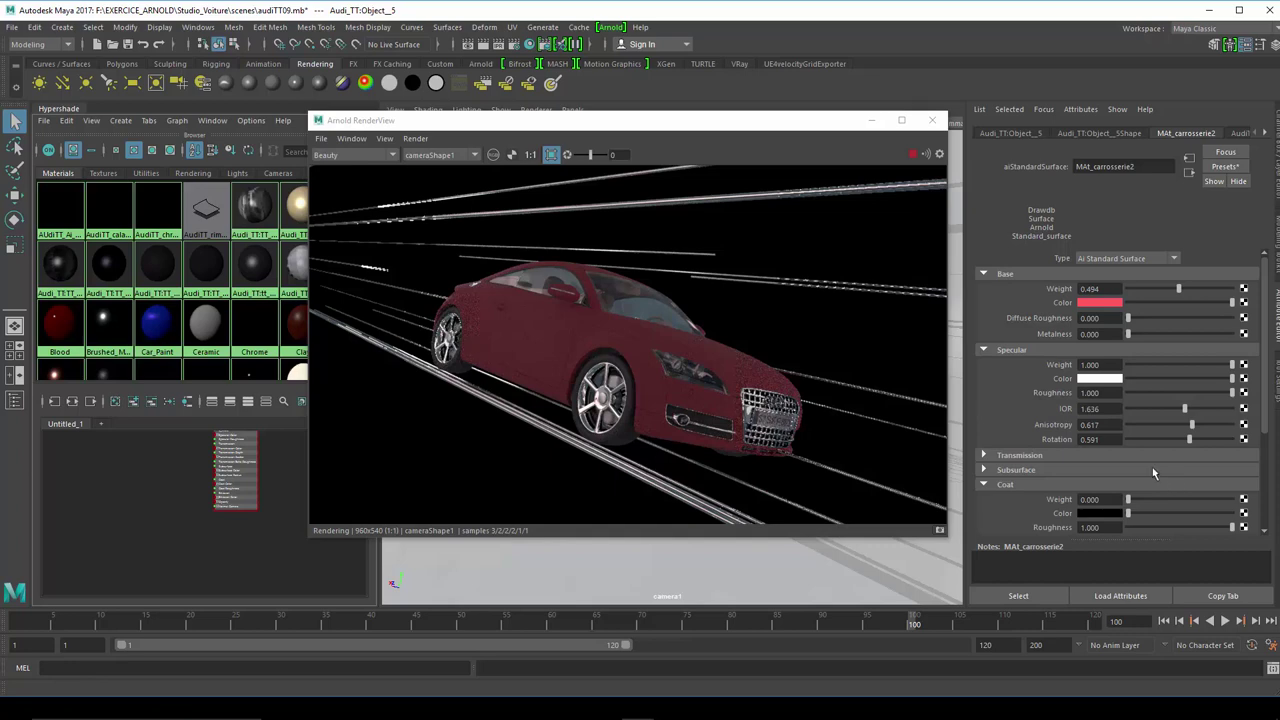
click(1133, 393)
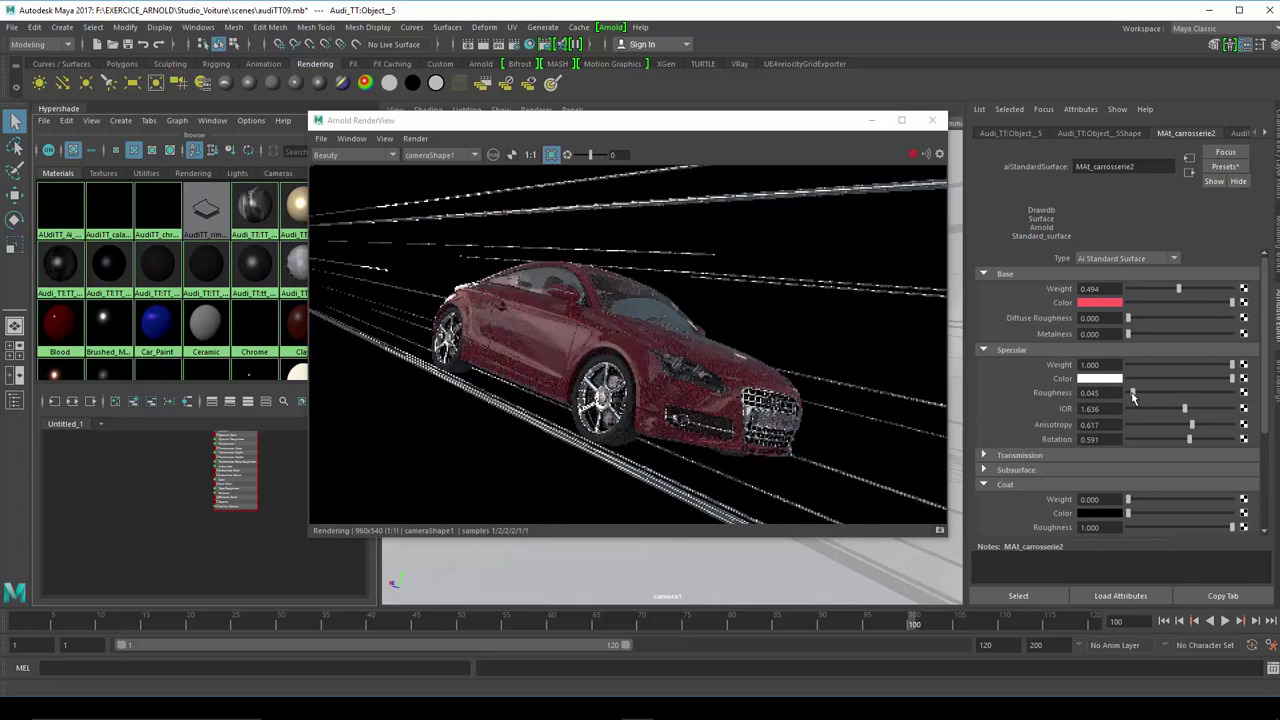
drag(1133, 395, 1137, 395)
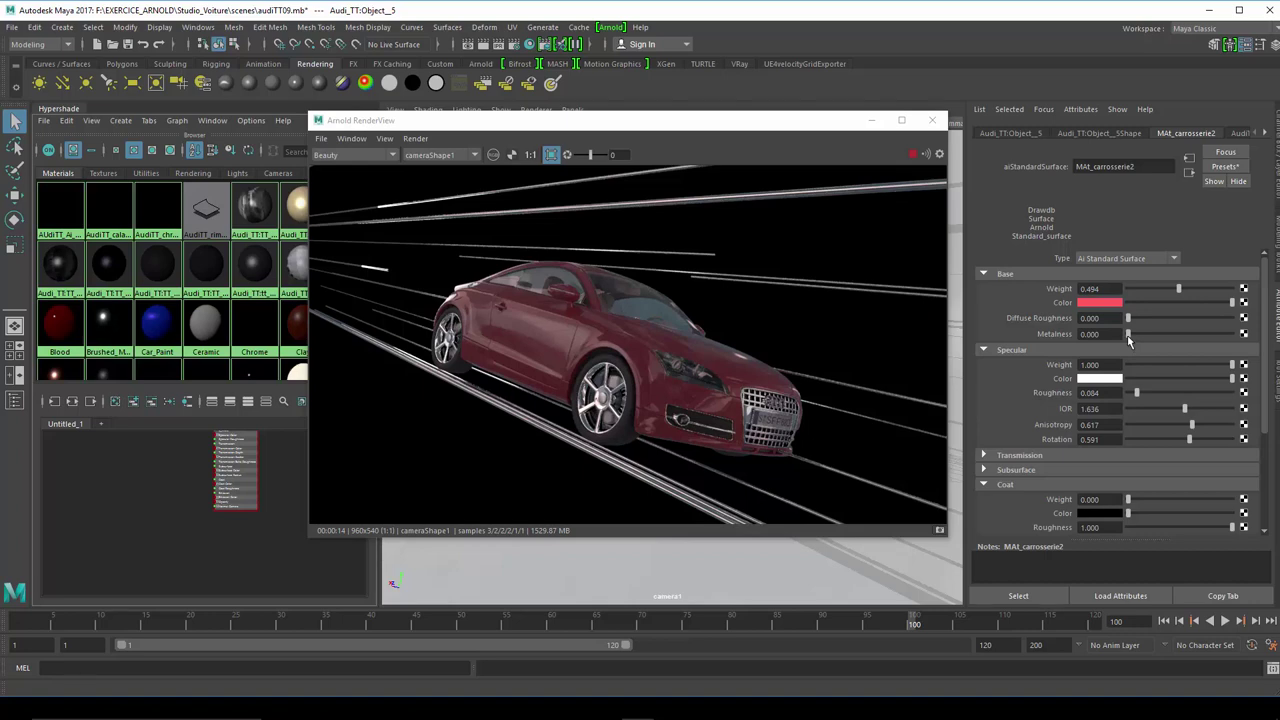
Test metalness near 1.0, then settle it at 0.539 for a metallic red body
drag(1129, 336, 1235, 342)
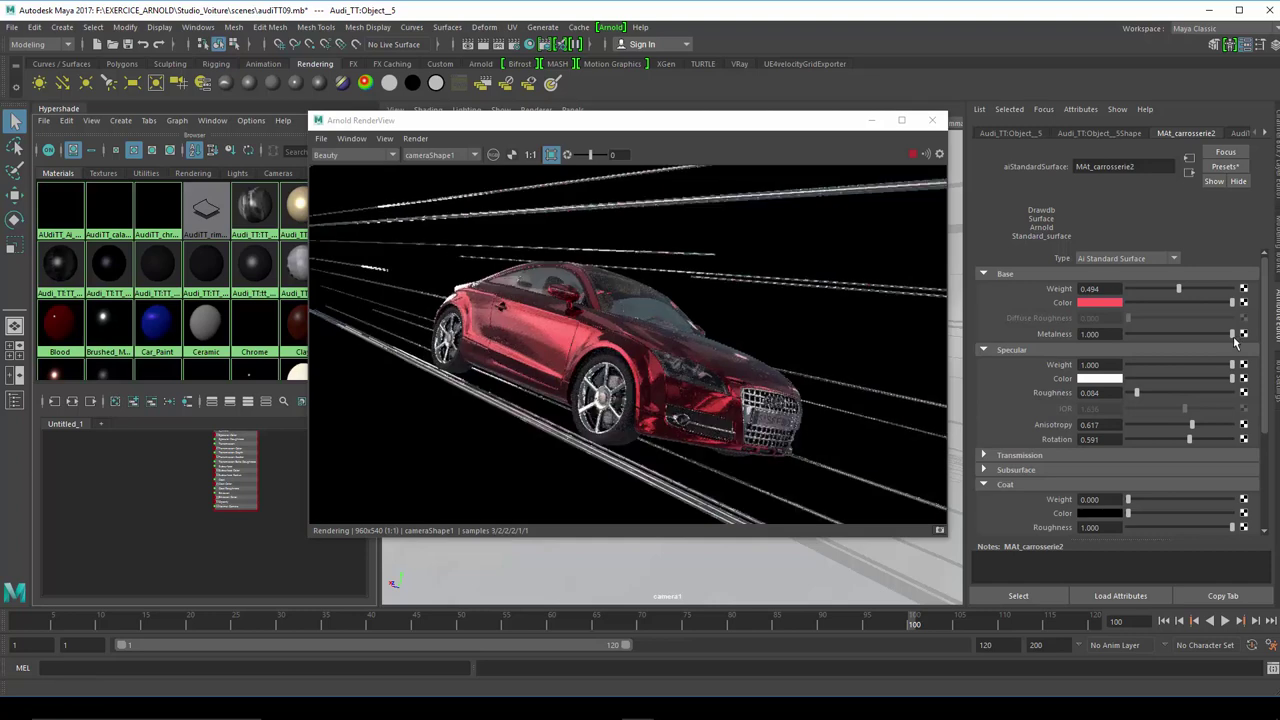
drag(1235, 342, 1236, 341)
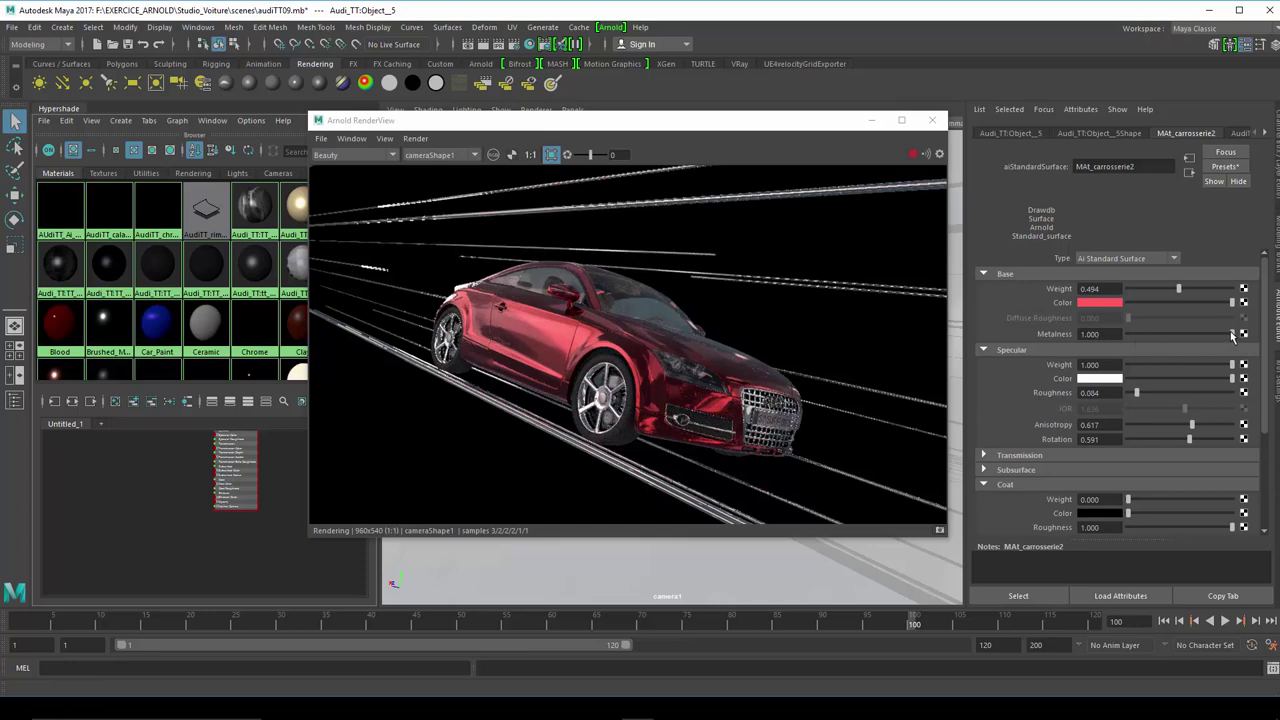
drag(1232, 336, 1186, 338)
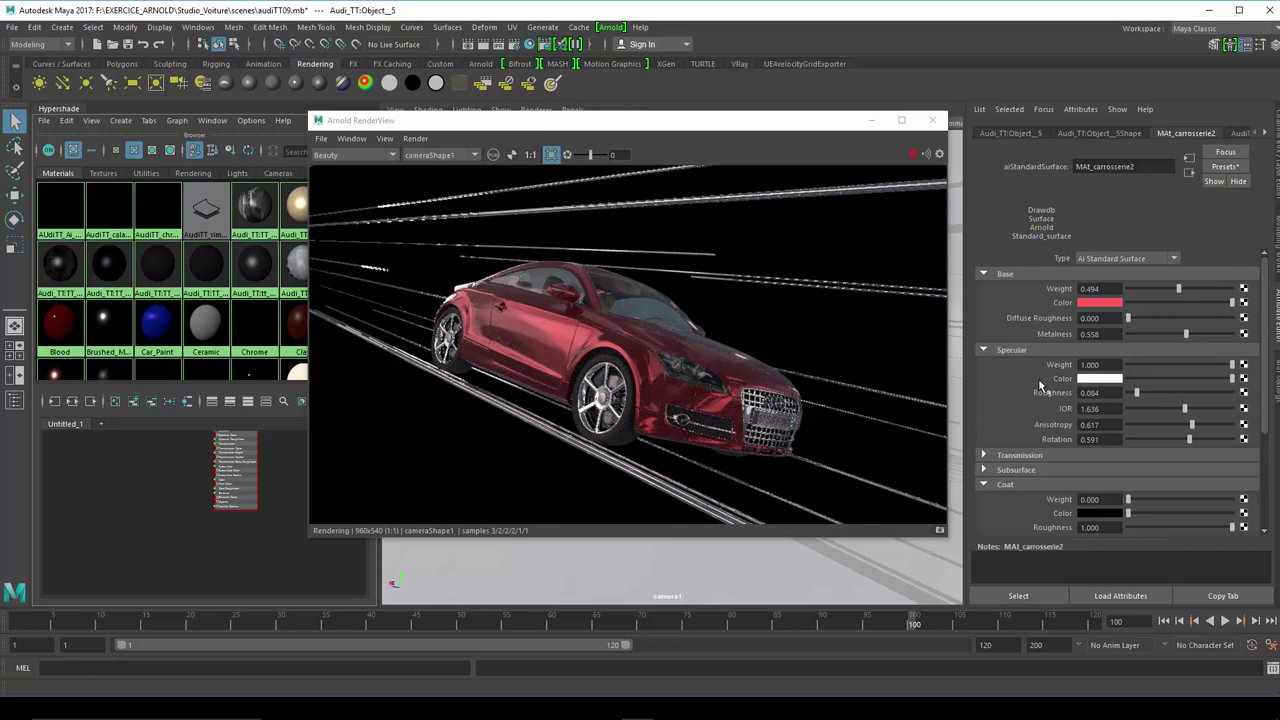
click(1185, 336)
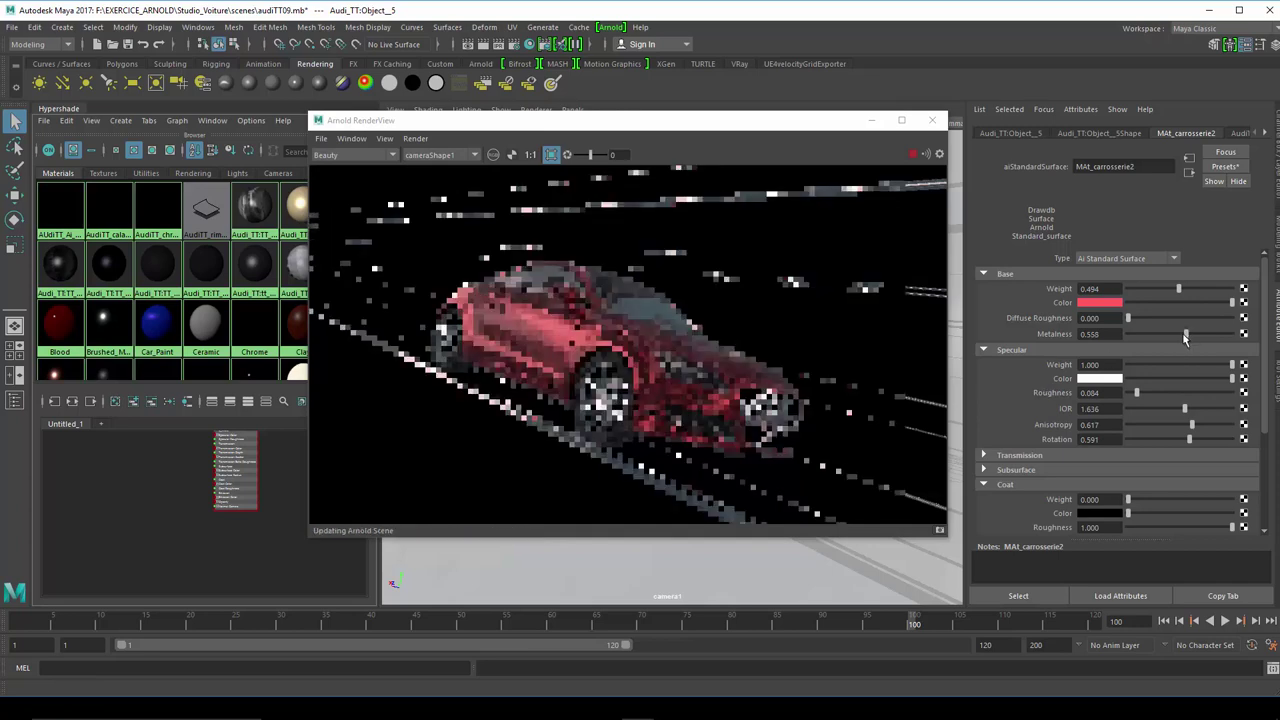
drag(1185, 339, 1181, 339)
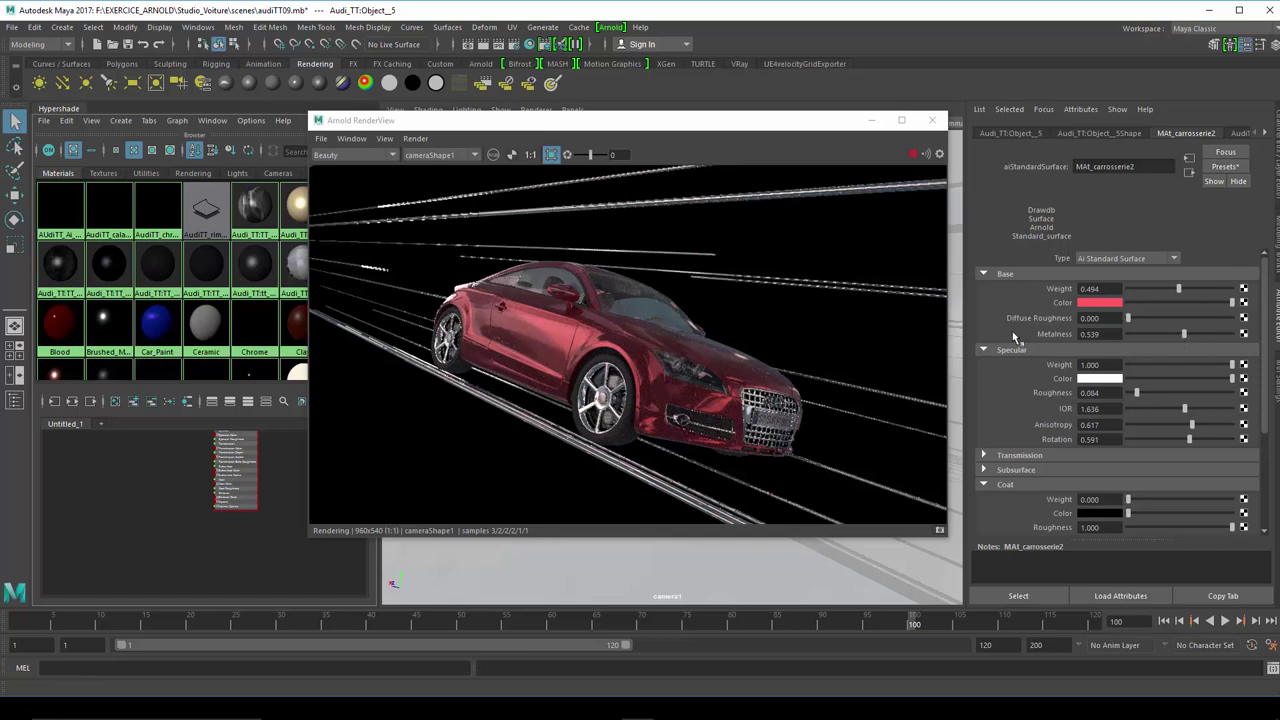
click(343, 158)
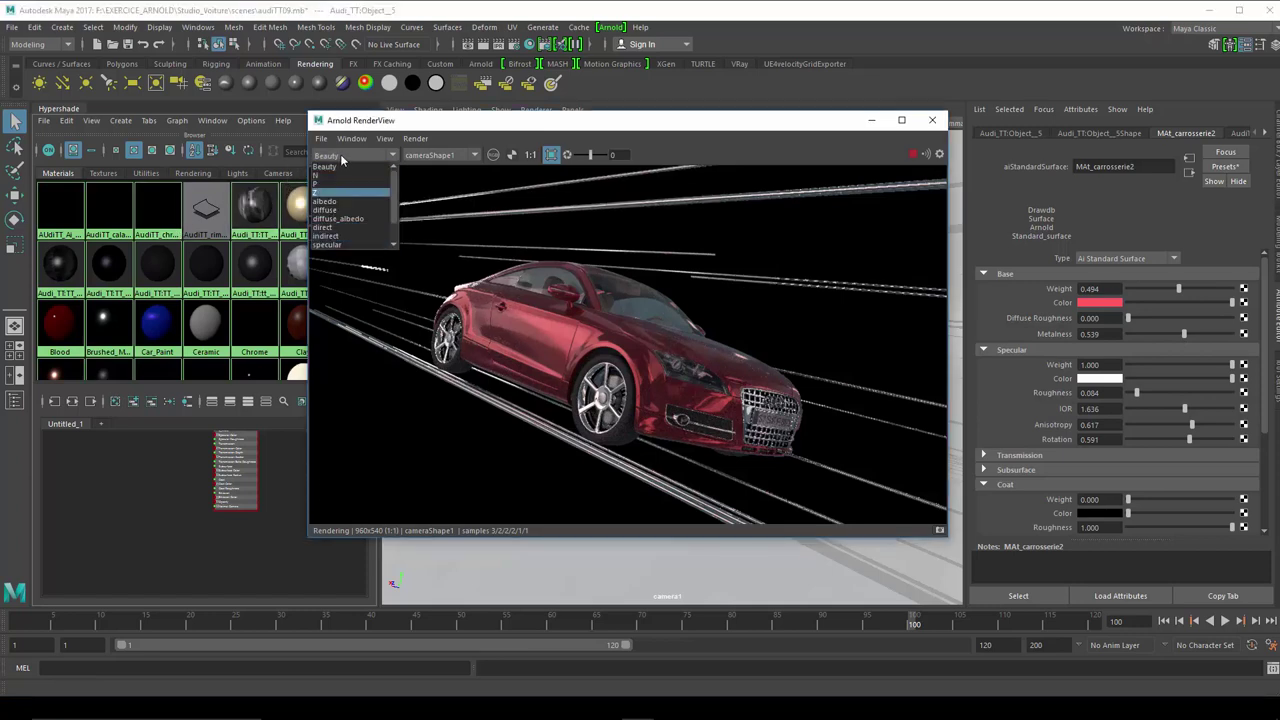
click(353, 128)
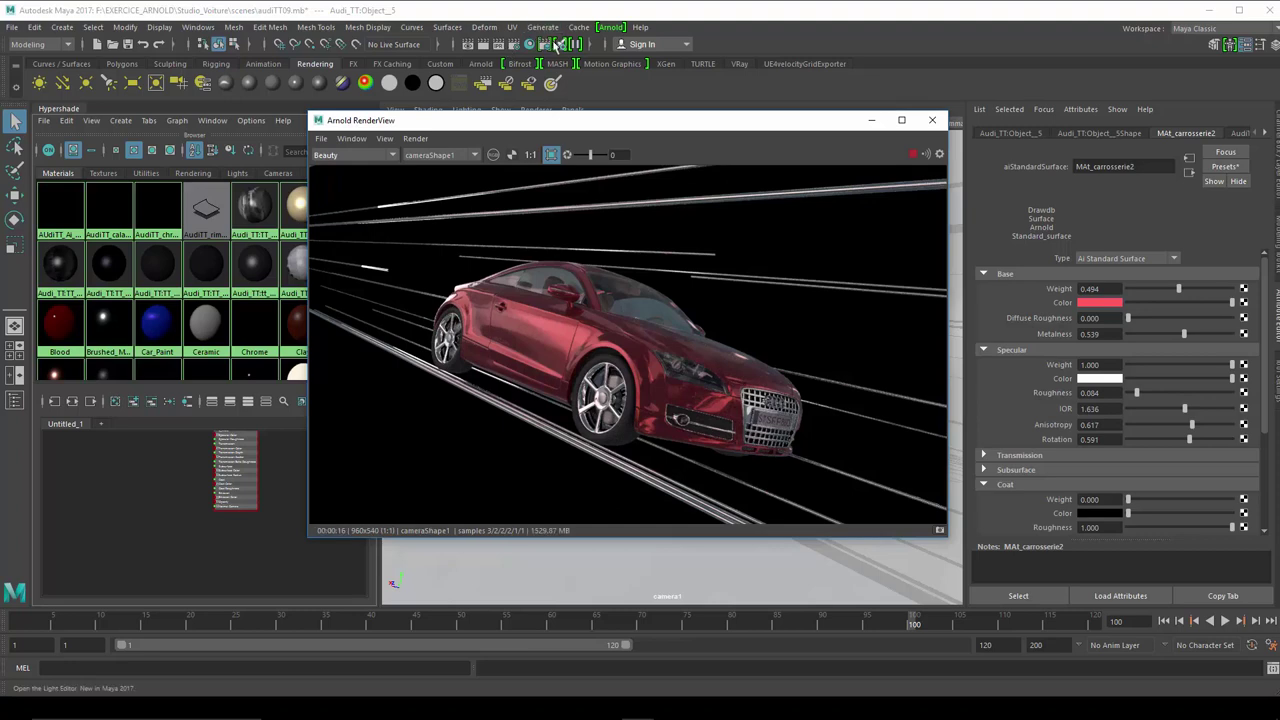
click(514, 47)
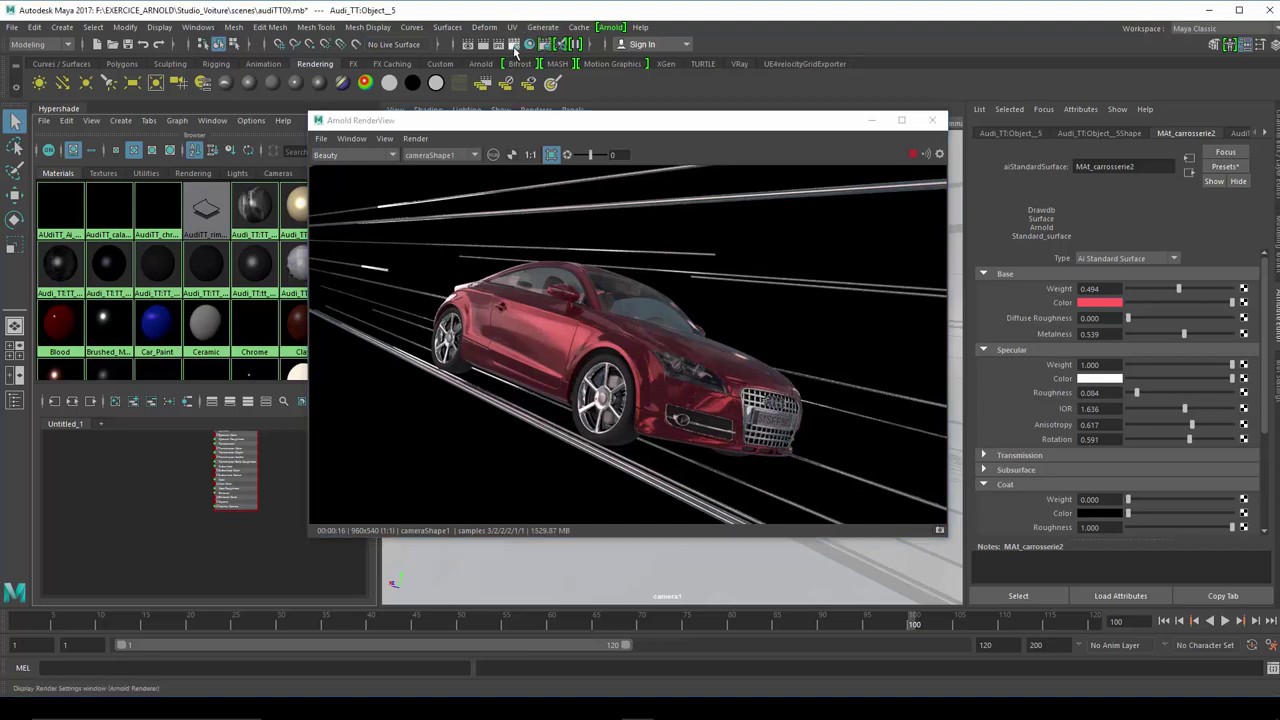
mouse_move(352, 138)
mouse_down()
mouse_move(922, 115)
mouse_move(889, 114)
mouse_up()
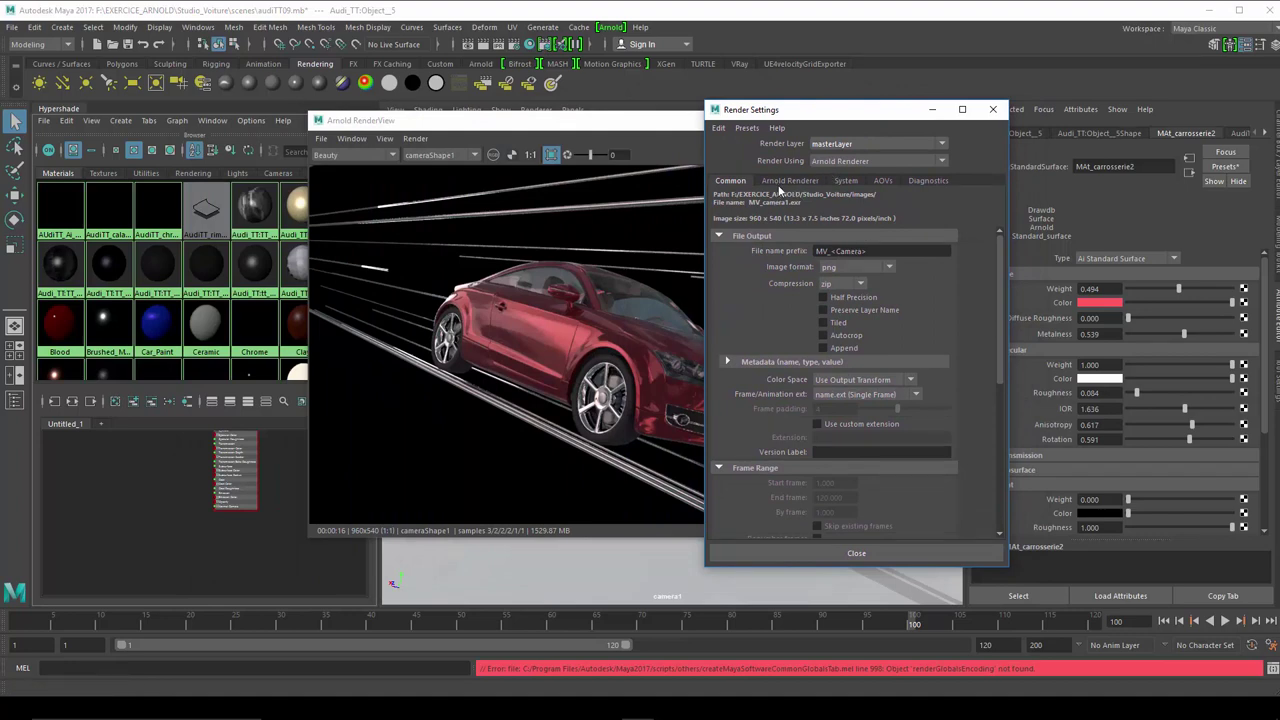
click(884, 183)
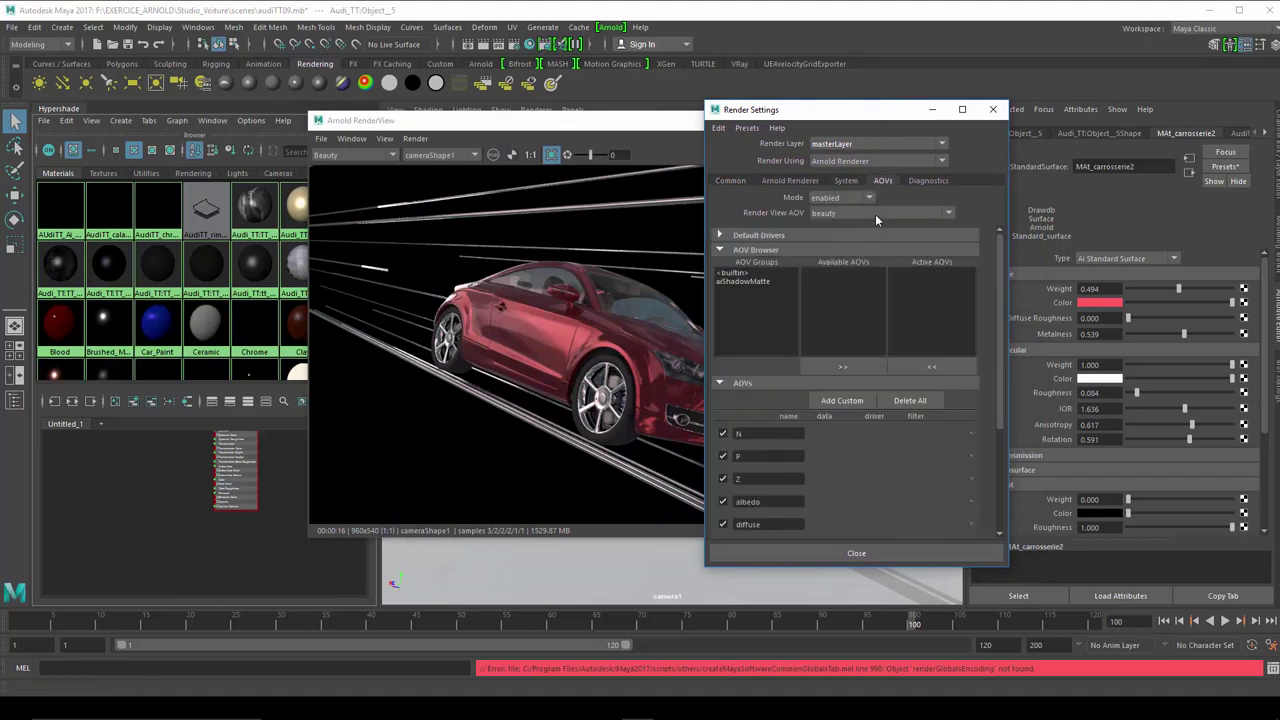
click(744, 276)
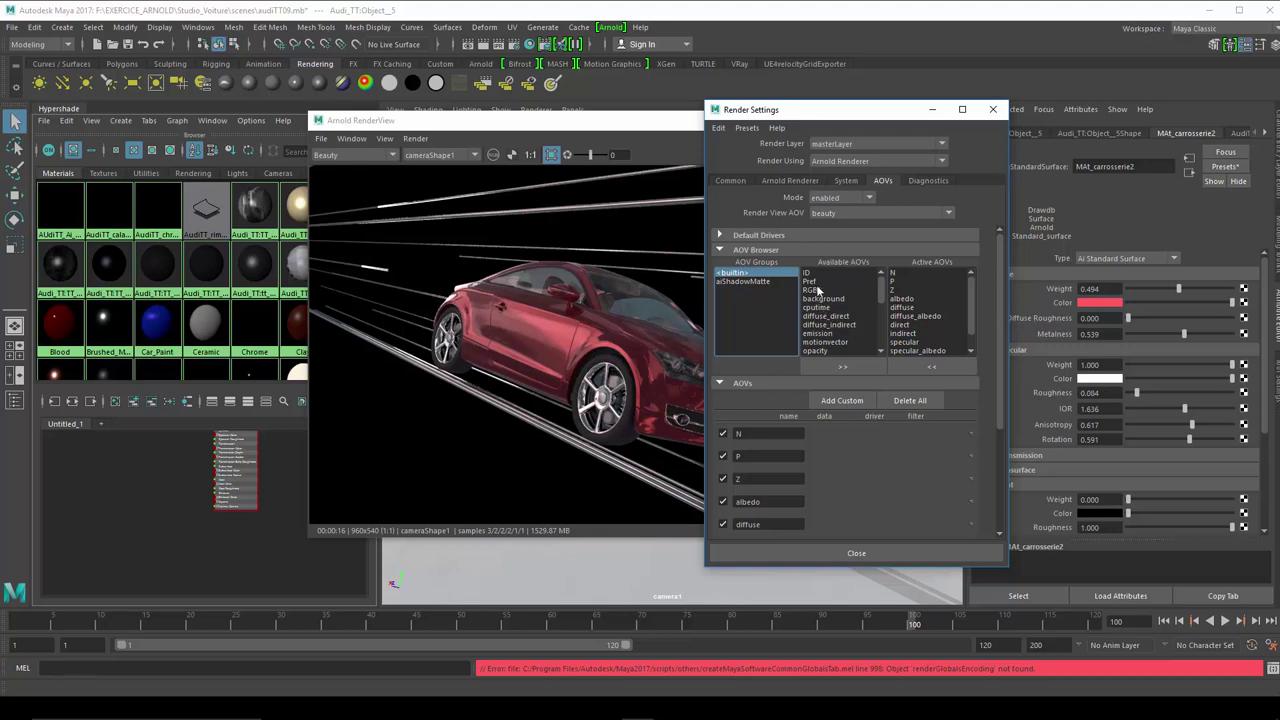
scroll(874, 302, down, 5)
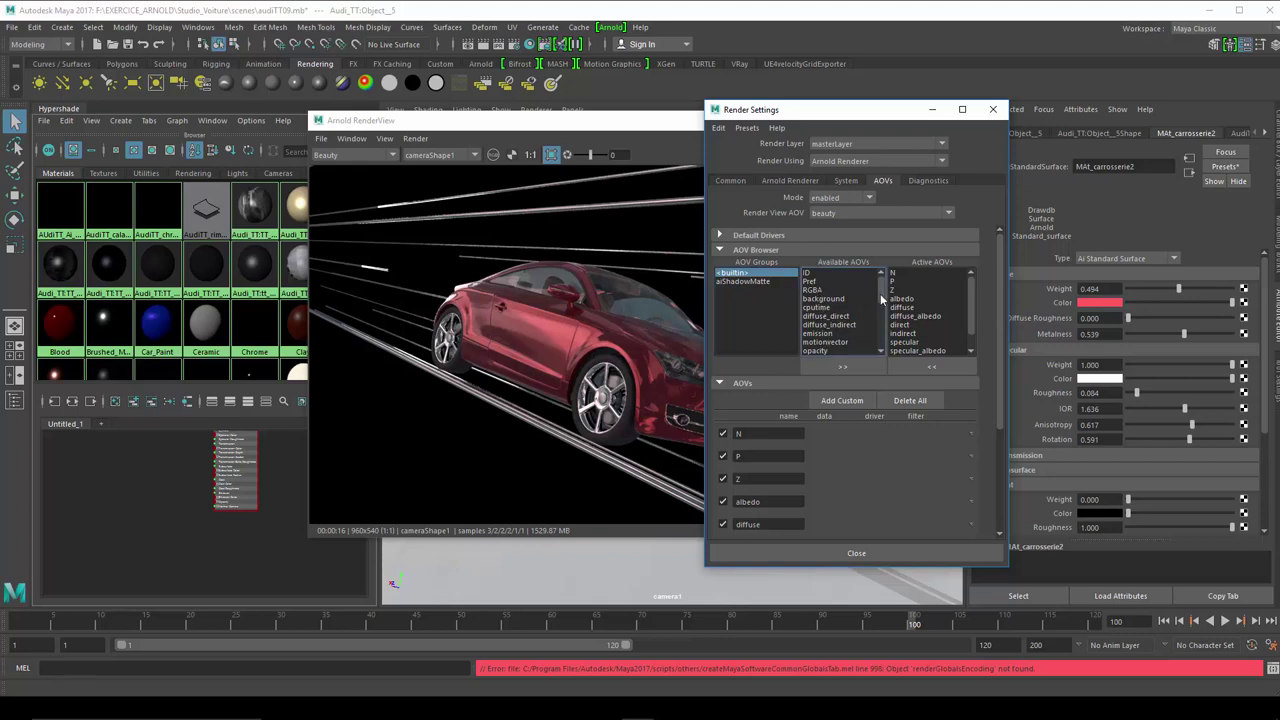
scroll(880, 325, down, 3)
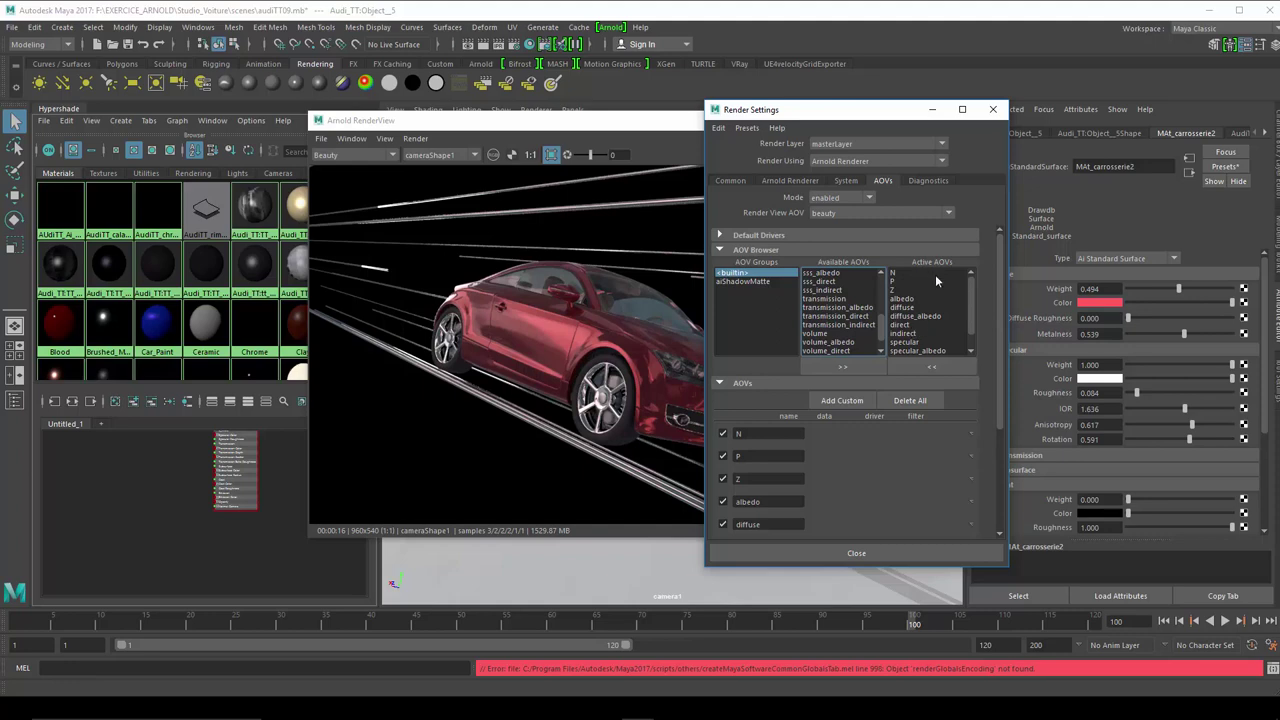
drag(1002, 378, 1013, 435)
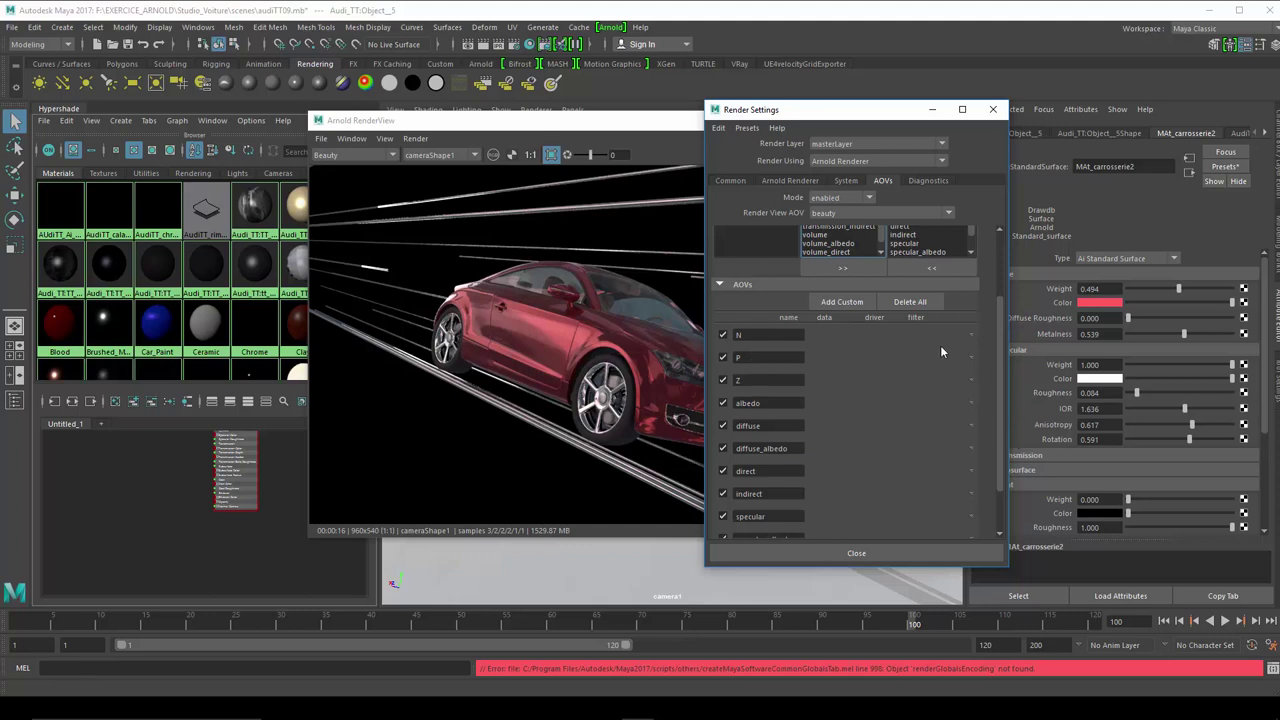
click(971, 335)
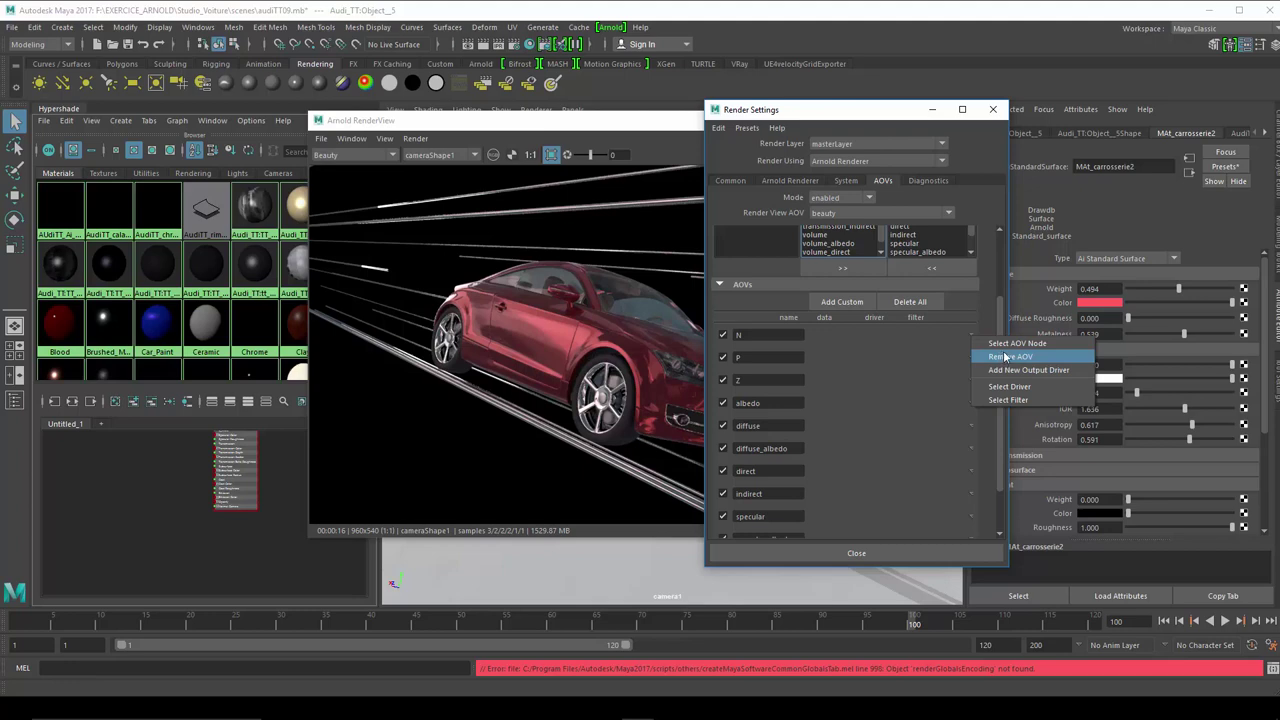
click(898, 116)
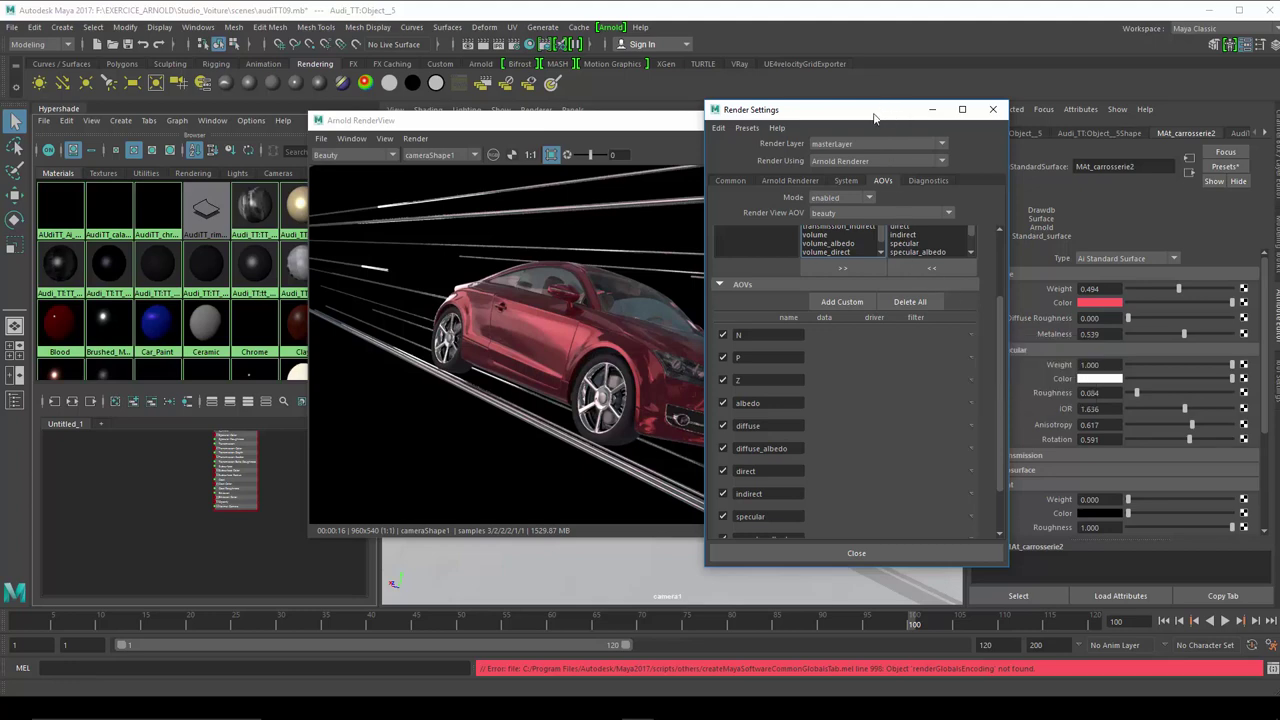
drag(875, 116, 950, 119)
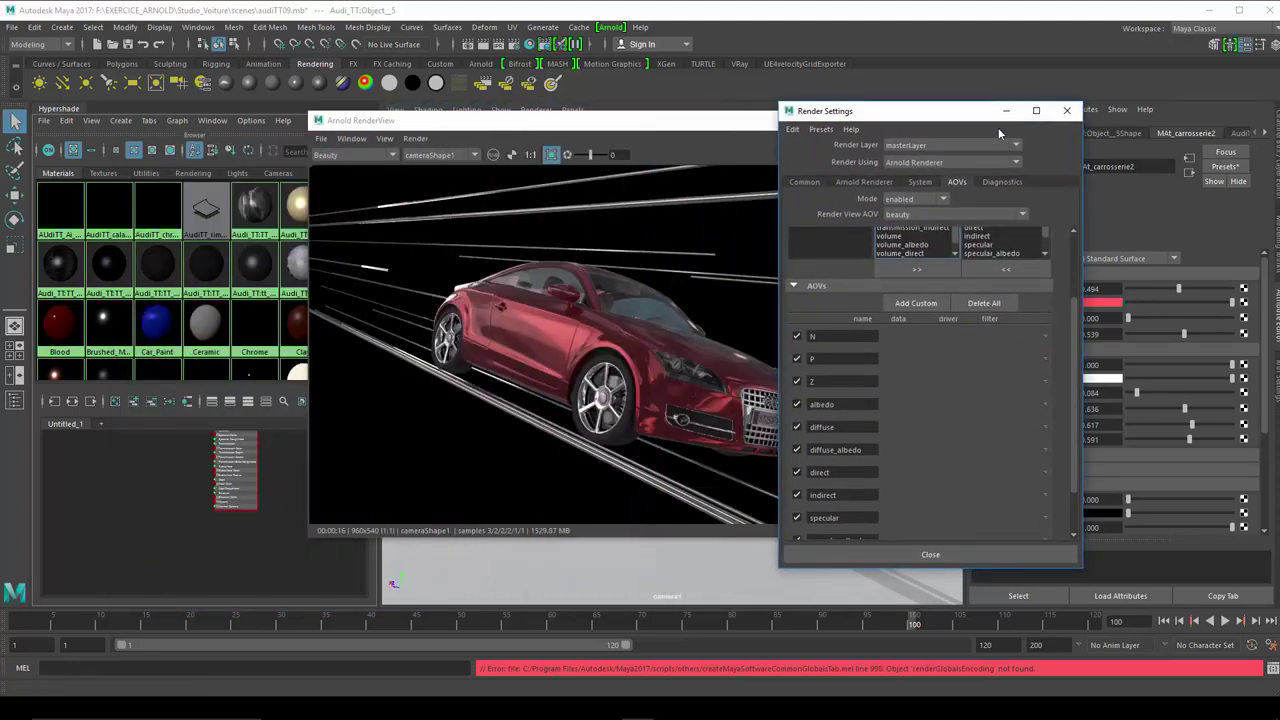
click(1062, 116)
Switch the RenderView AOV from albedo to diffuse, ending on diffuse_albedo
click(366, 157)
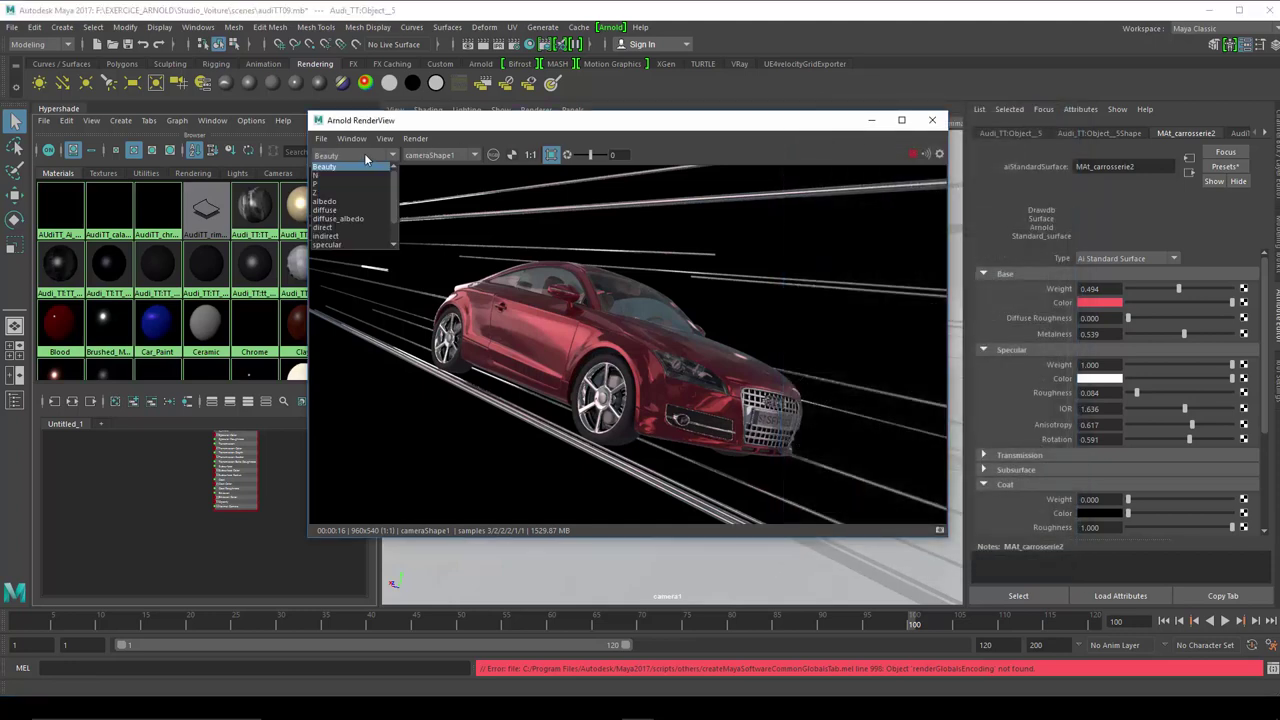
click(332, 202)
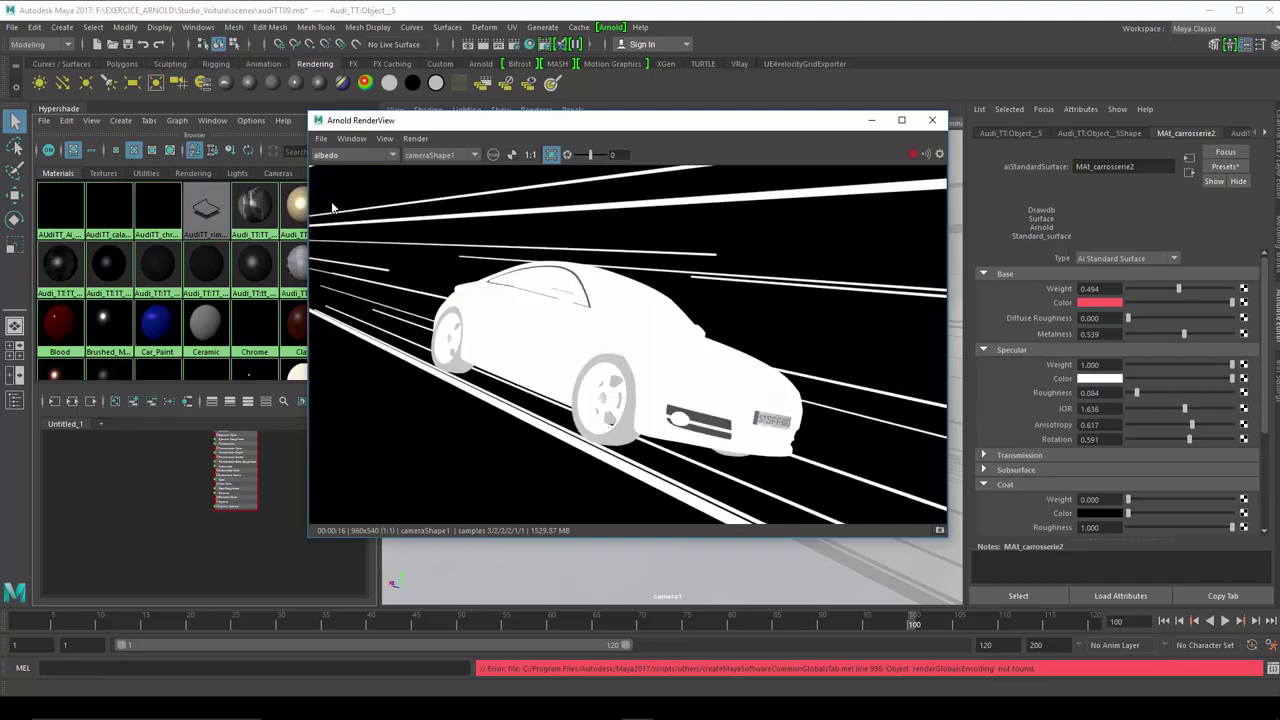
click(330, 158)
click(322, 213)
click(340, 156)
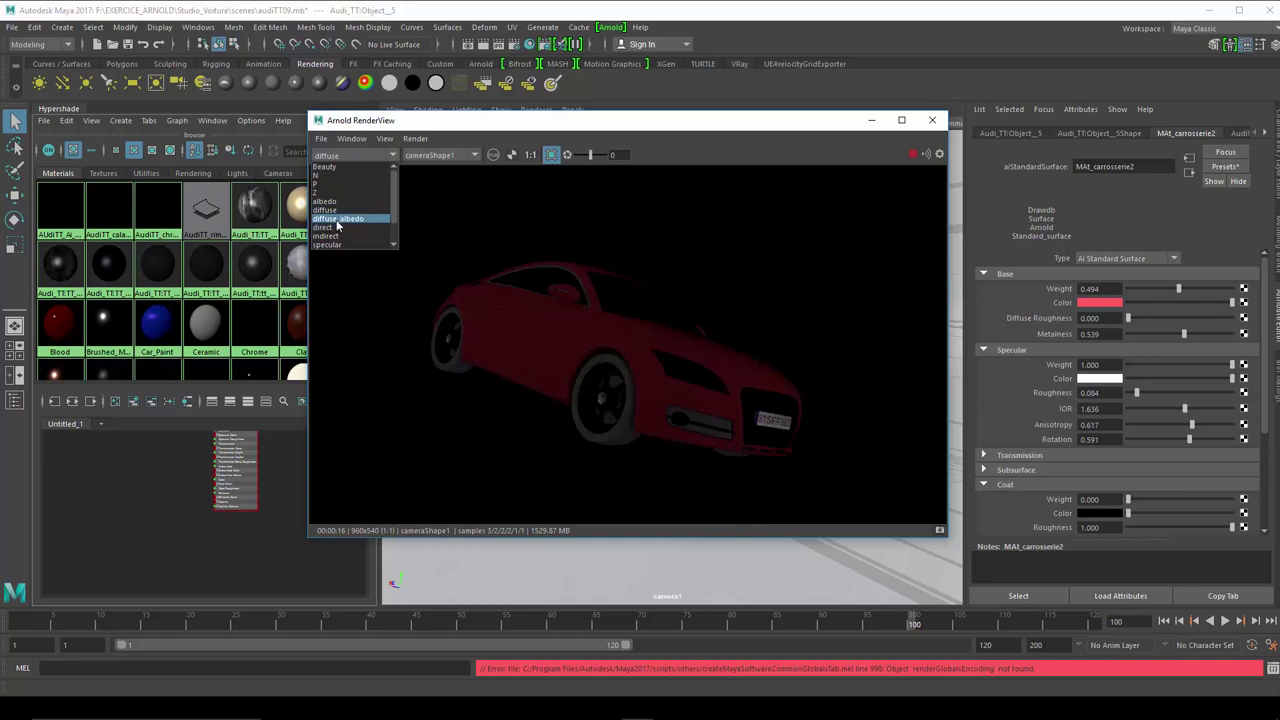
click(338, 219)
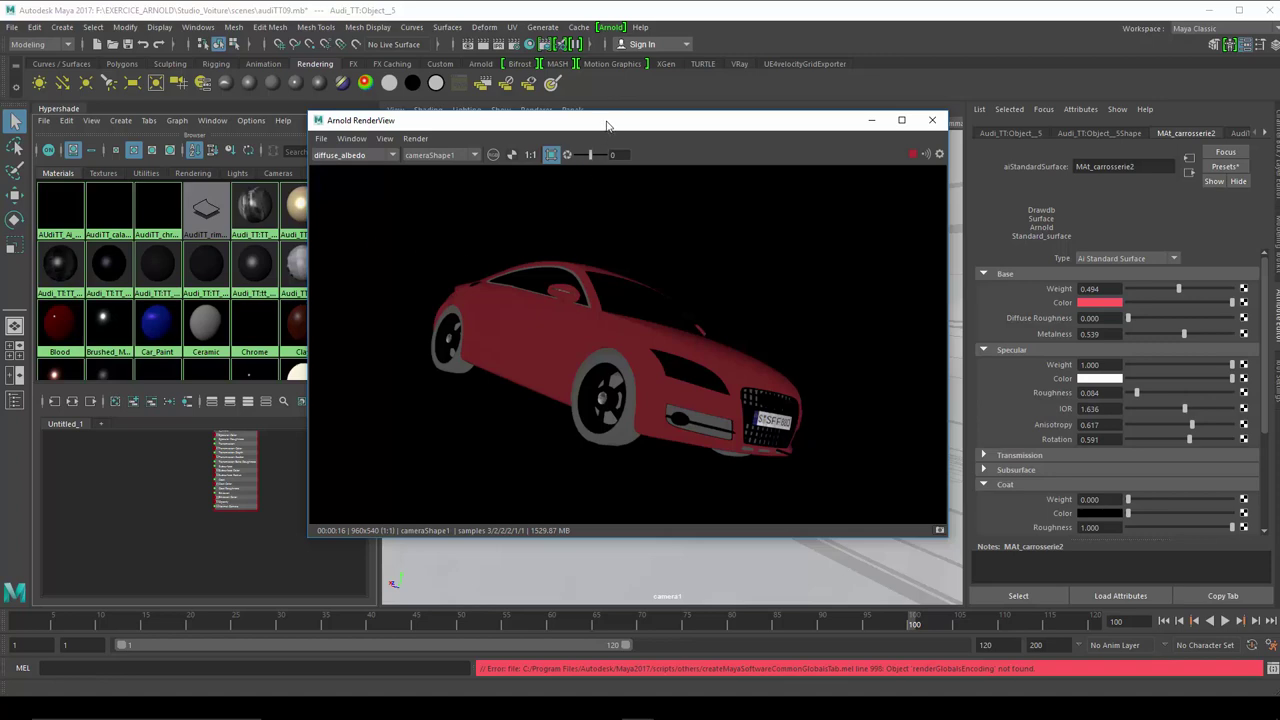
Try car paint Metalness values near 0.75, 1 and 0.46, settling on 0.571
drag(604, 122, 530, 129)
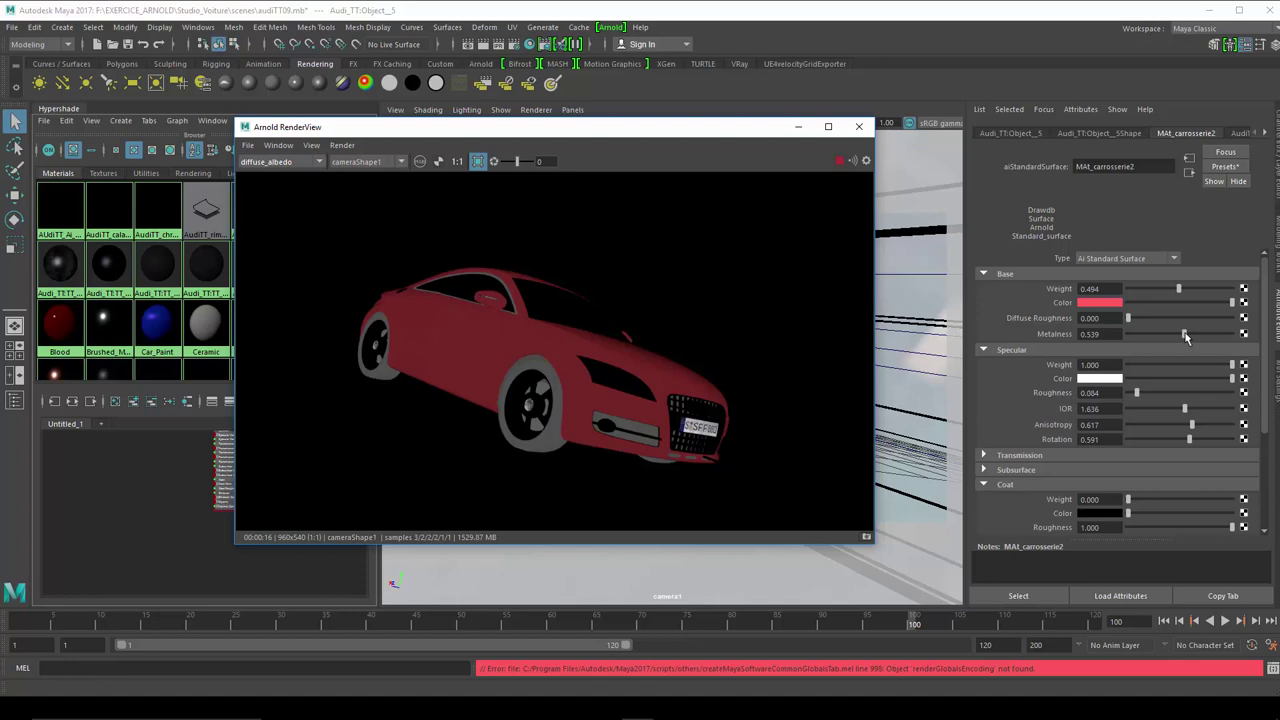
drag(1186, 337, 1097, 343)
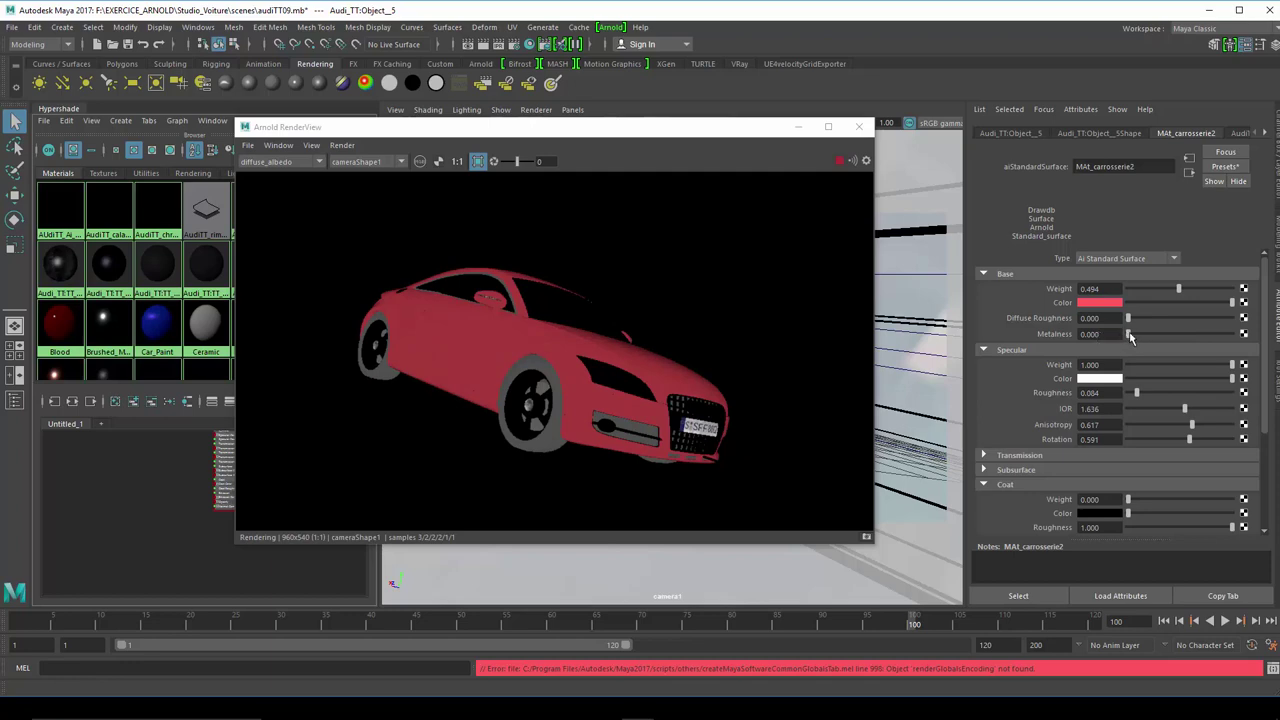
drag(1130, 338, 1258, 352)
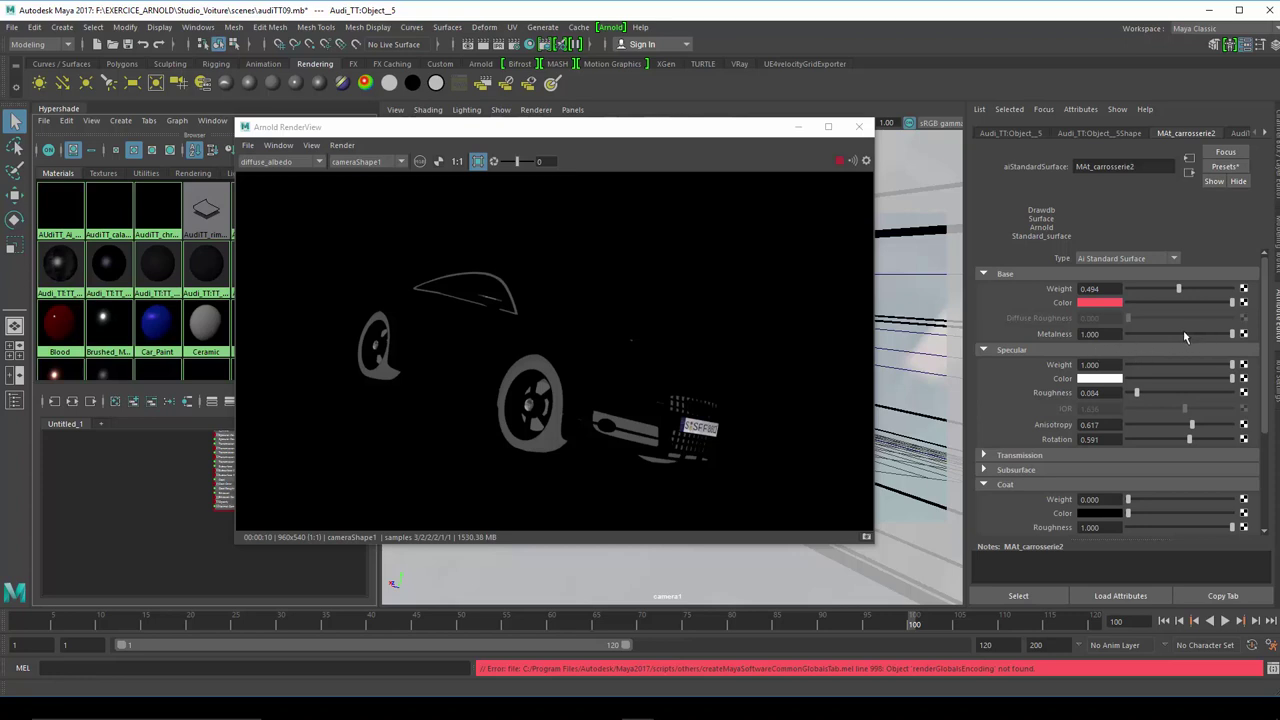
drag(1185, 337, 1176, 337)
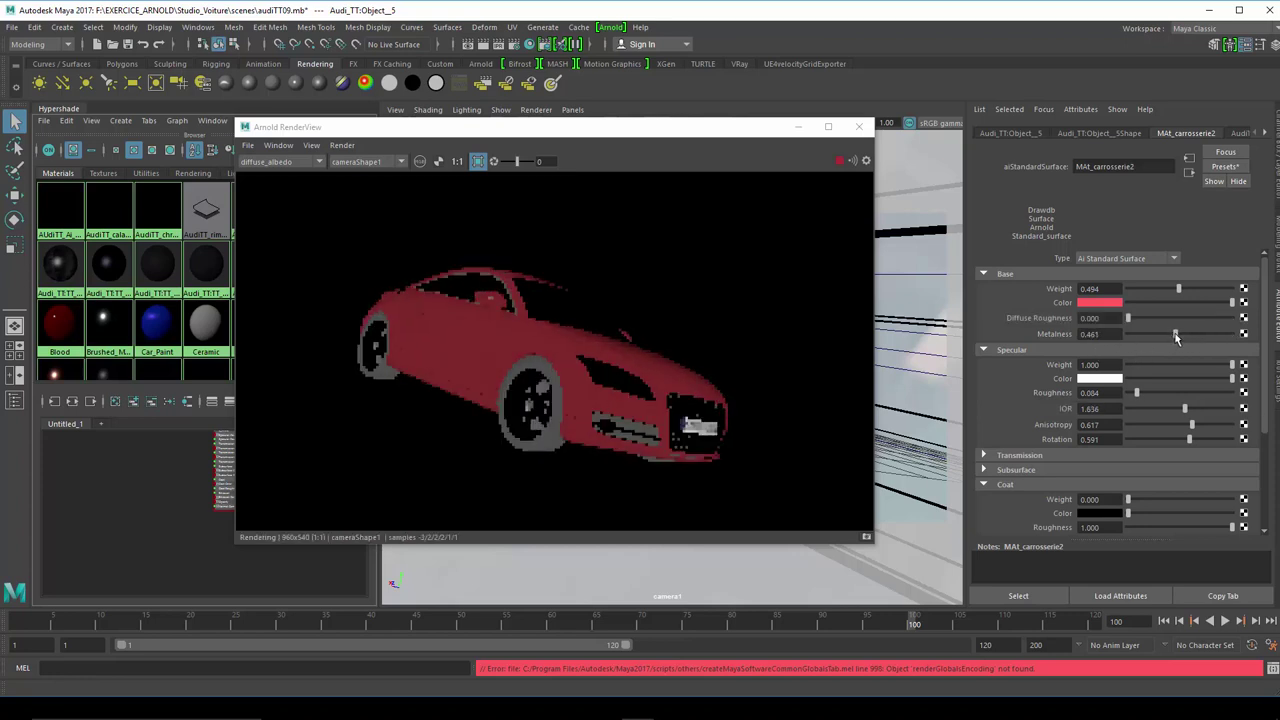
drag(1176, 337, 1188, 337)
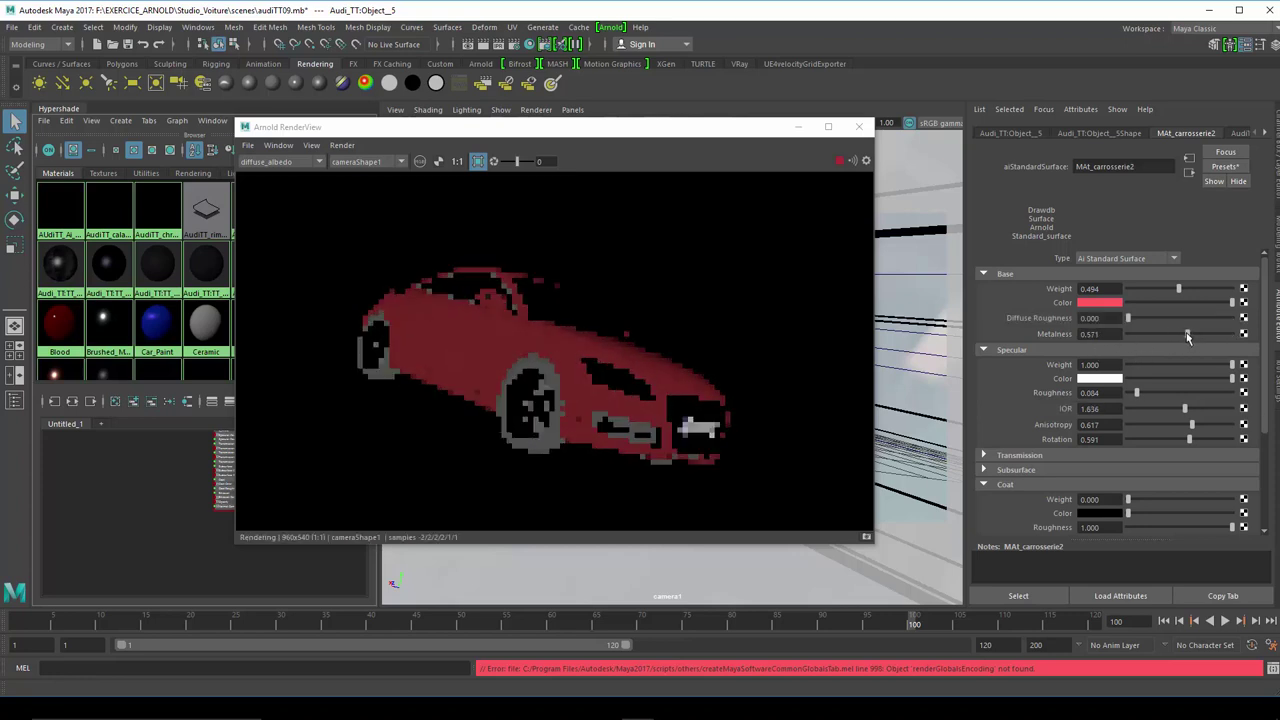
Preview the direct, indirect and specular AOVs in the Arnold RenderView
click(283, 163)
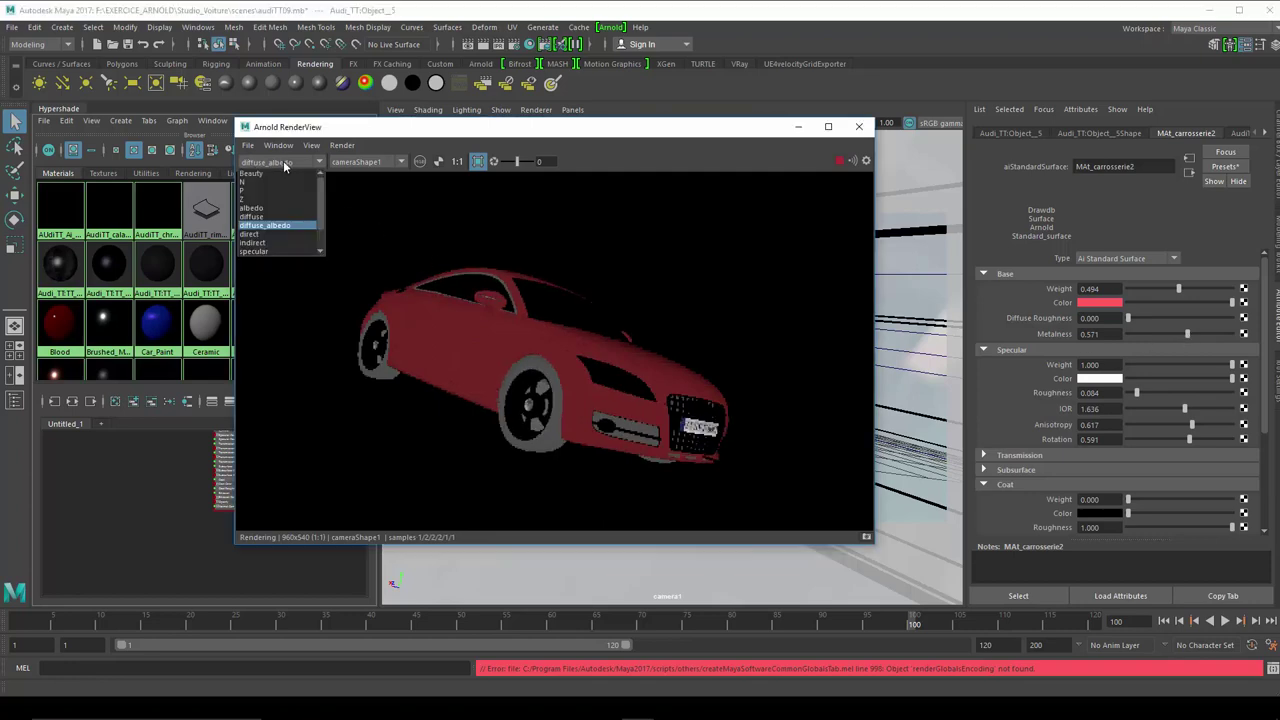
click(280, 236)
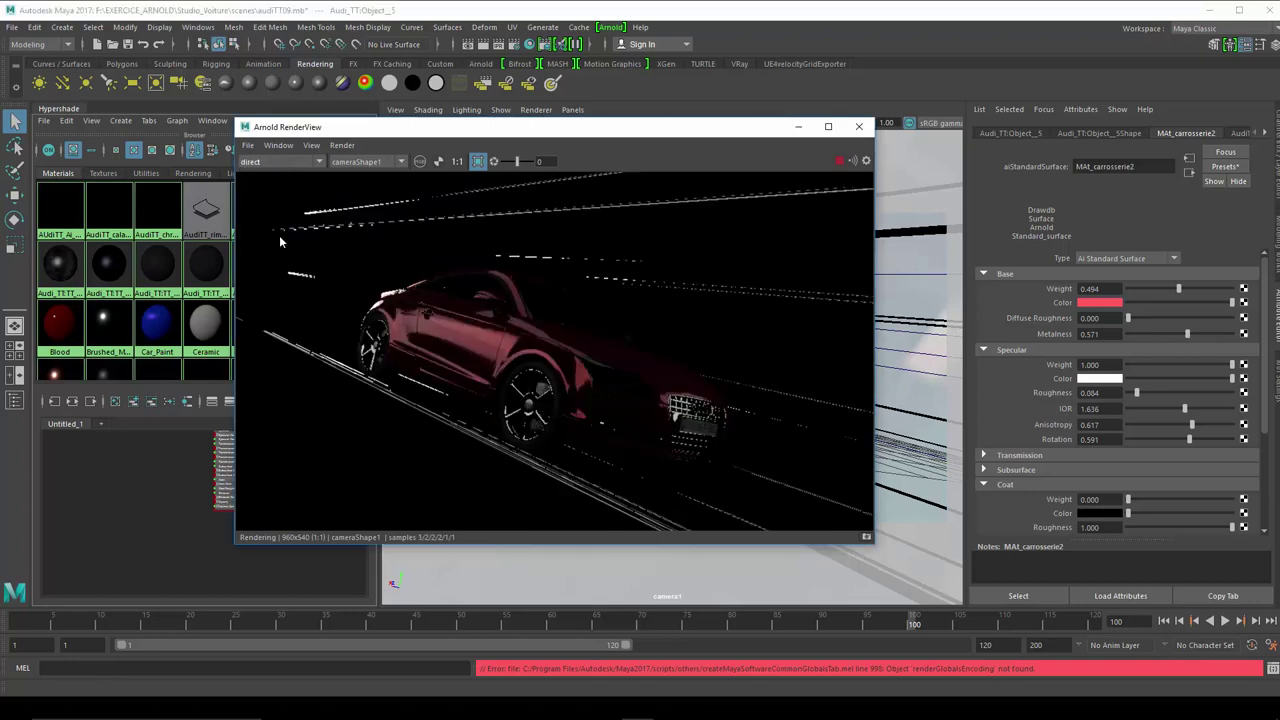
click(255, 164)
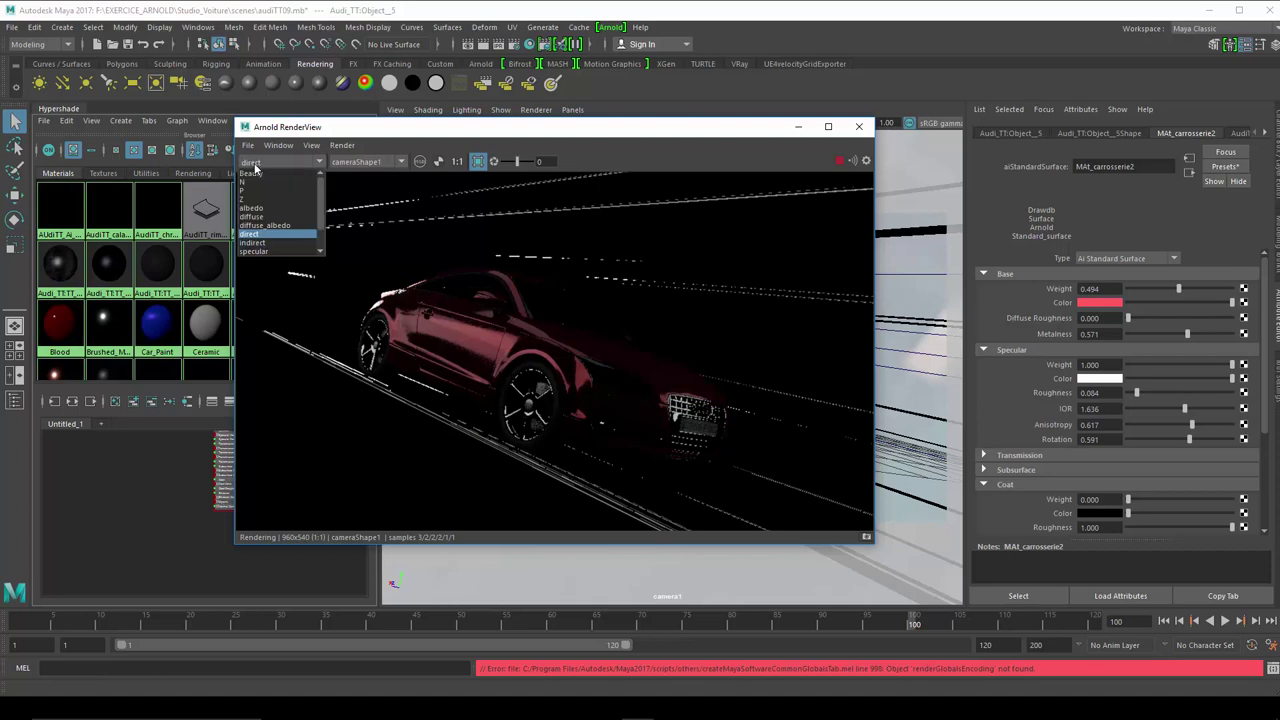
click(256, 243)
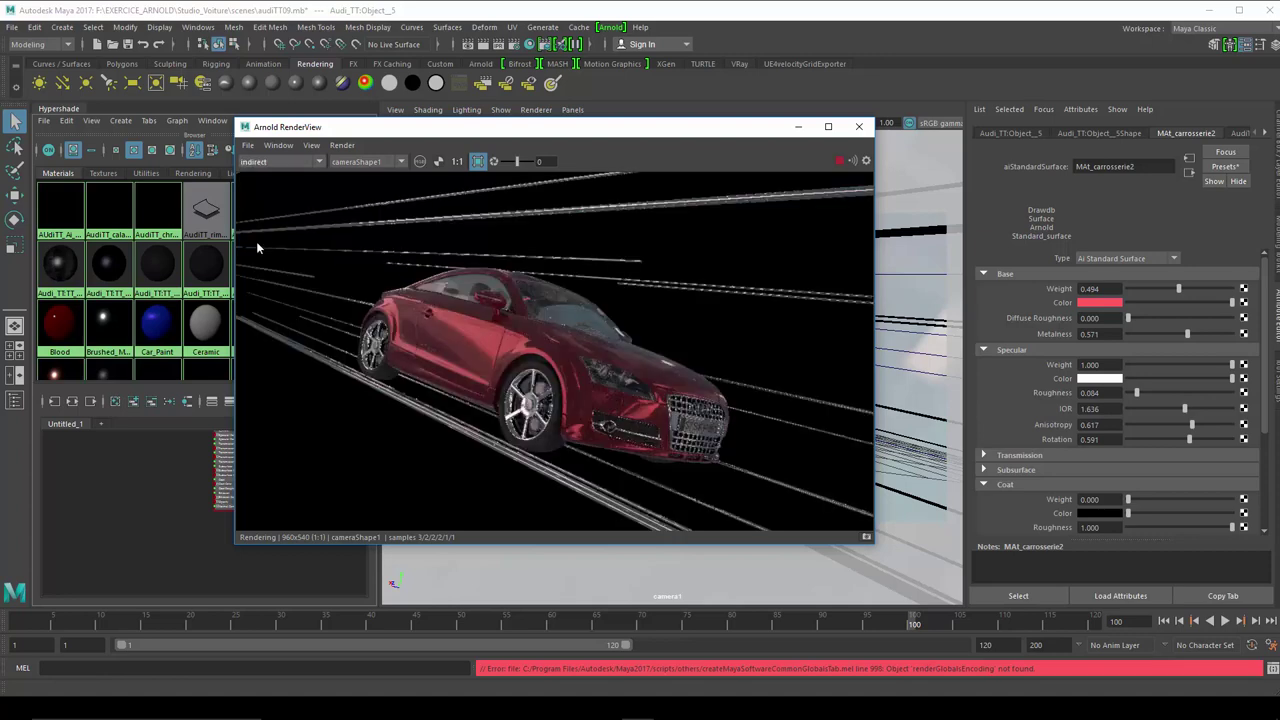
click(272, 164)
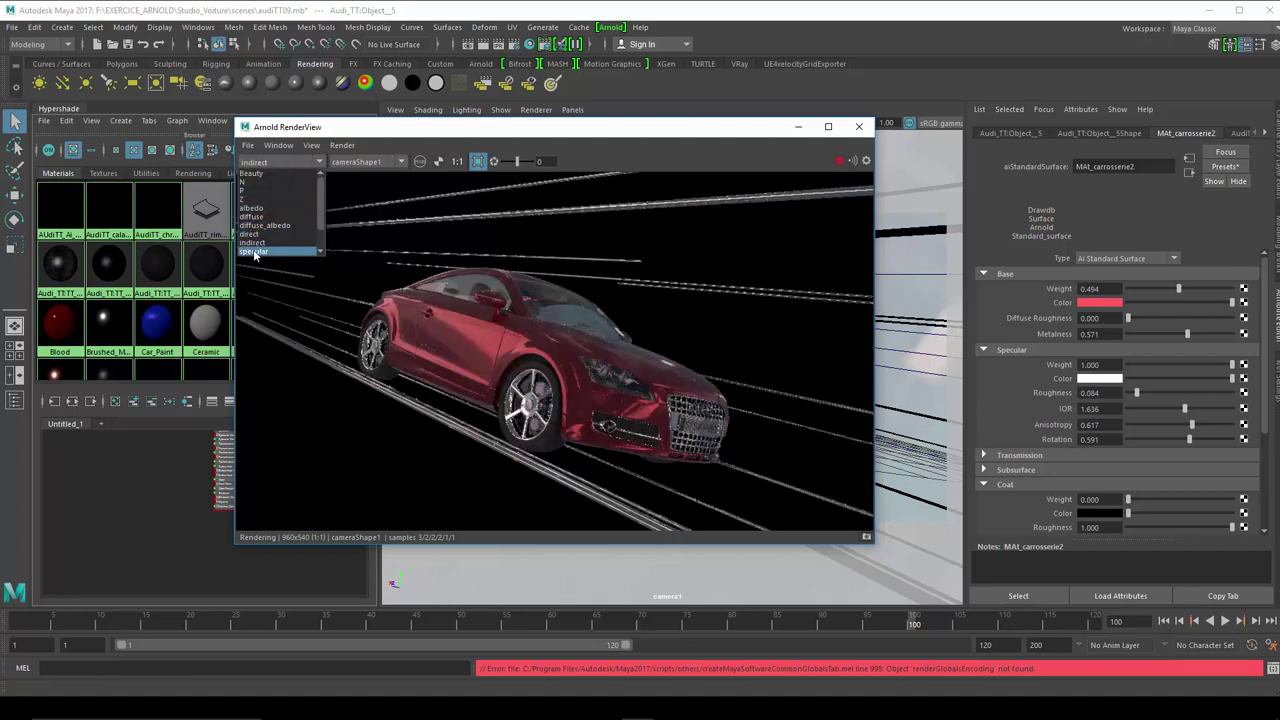
click(254, 251)
Check the specular_albedo, specular_direct and specular_indirect AOVs, then return to indirect
click(293, 163)
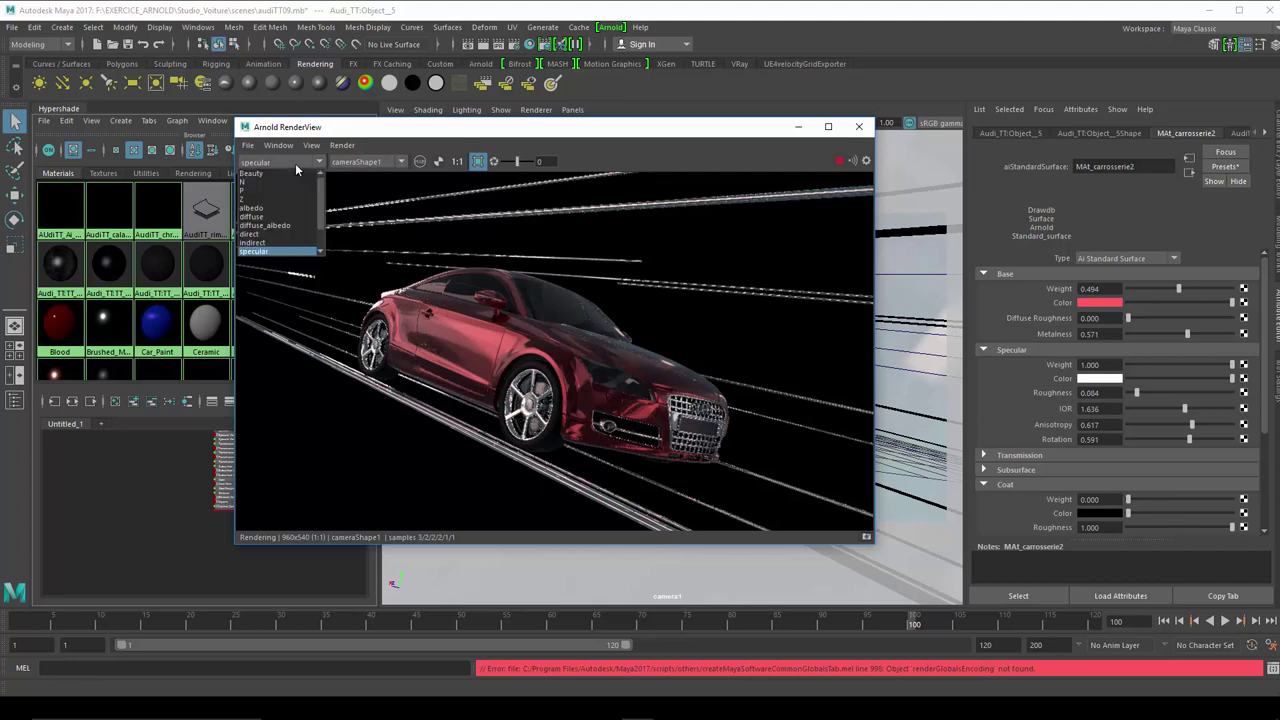
scroll(272, 215, down, 1)
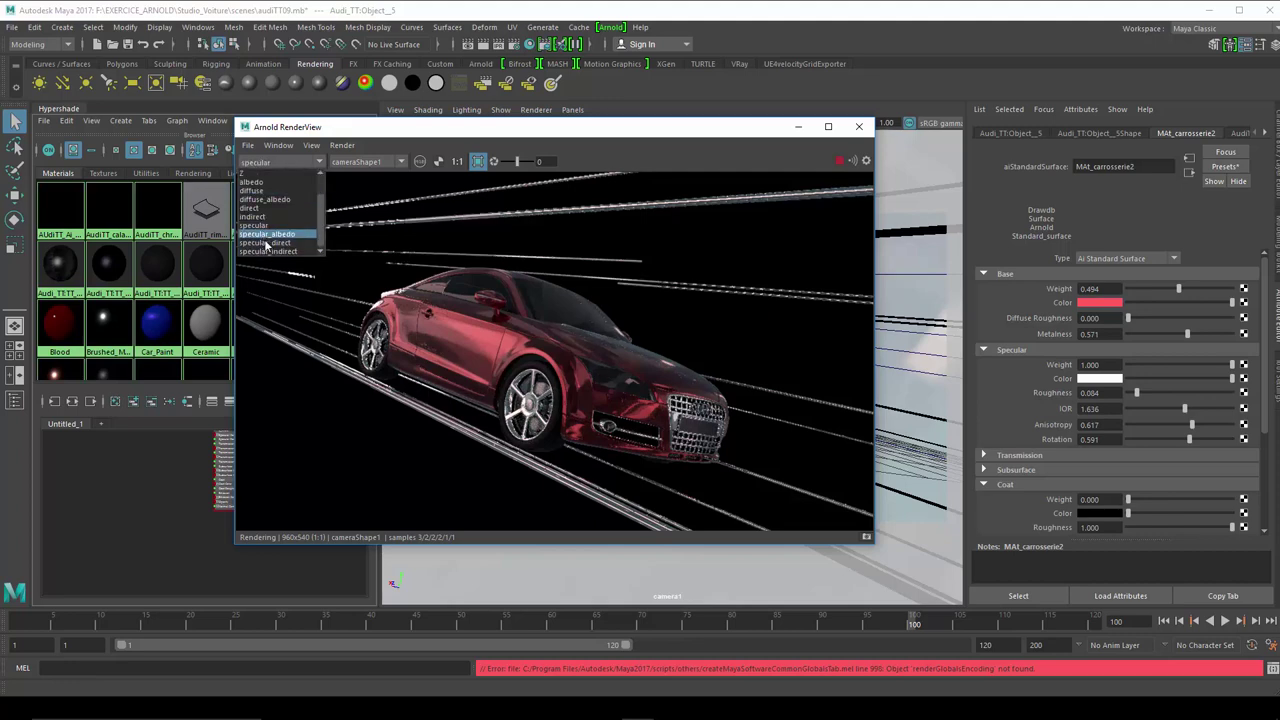
click(268, 236)
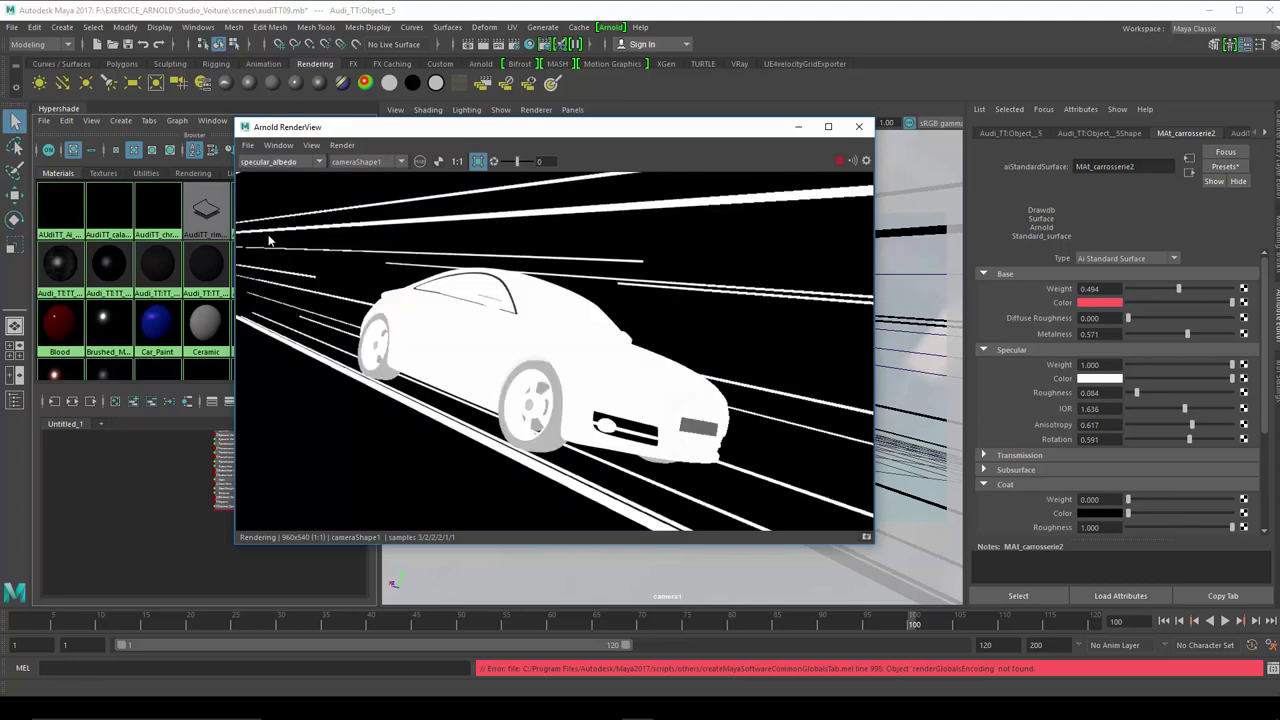
click(276, 163)
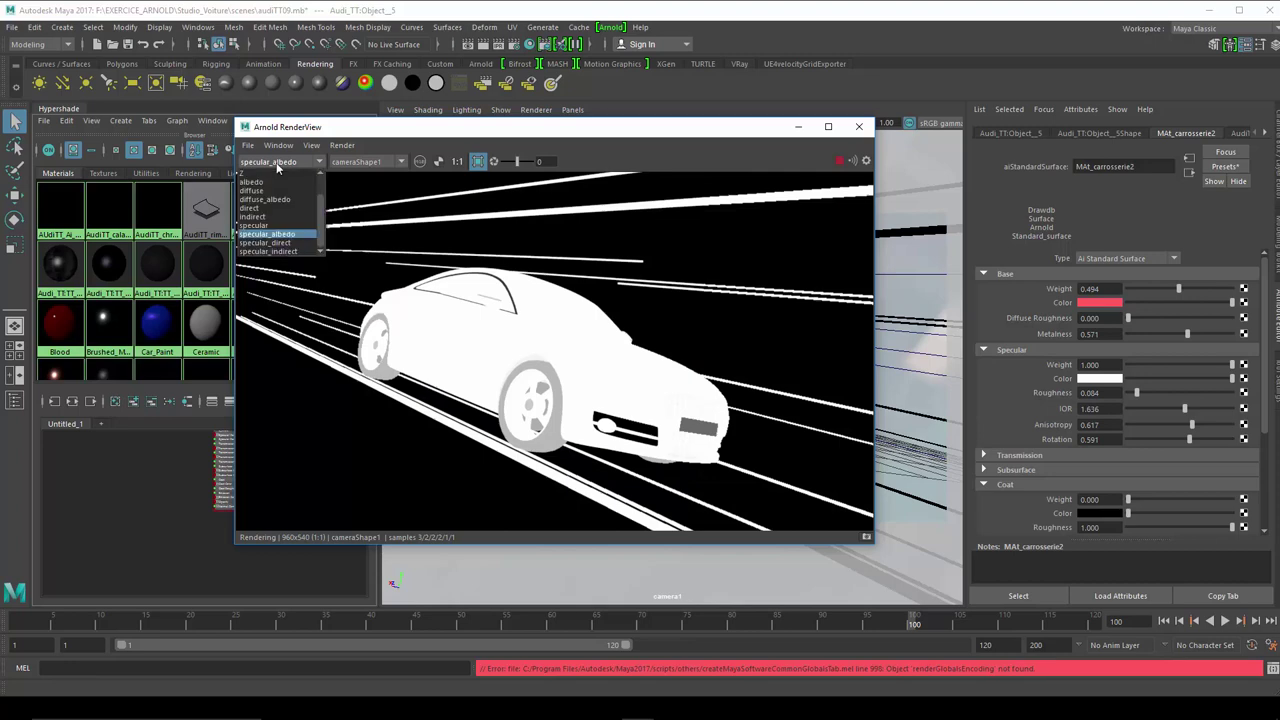
click(270, 243)
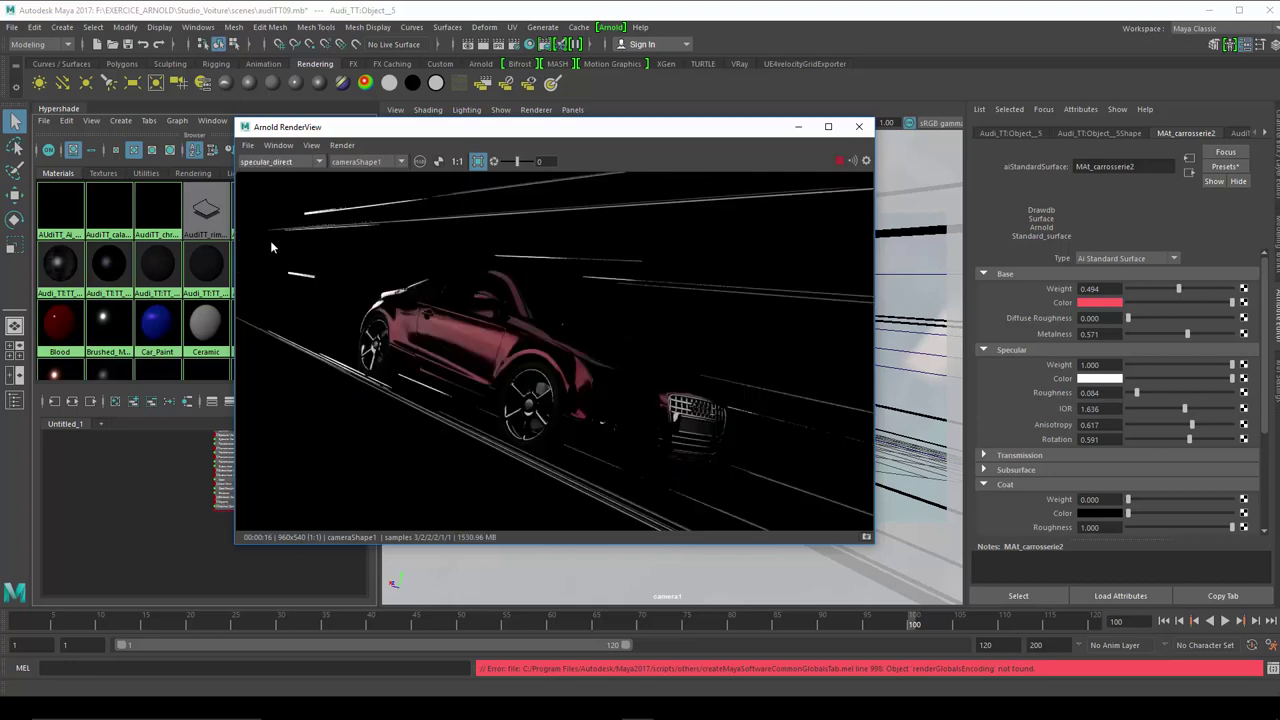
click(273, 166)
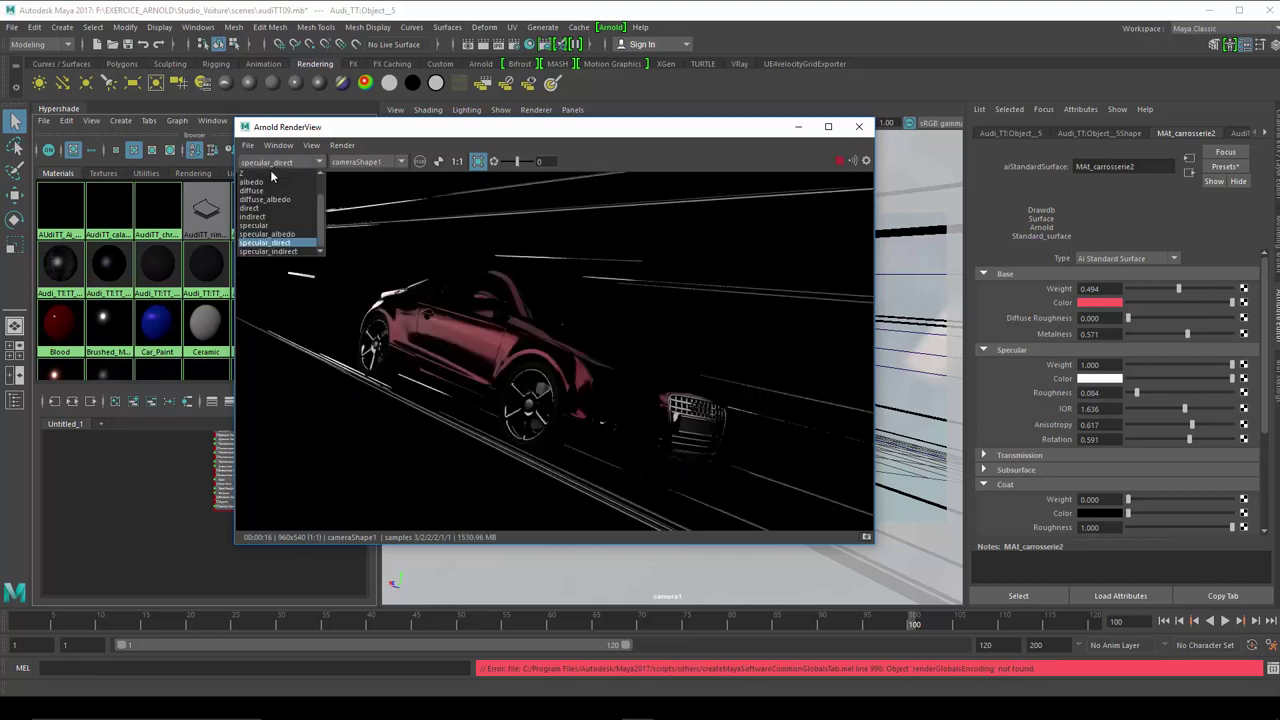
click(265, 251)
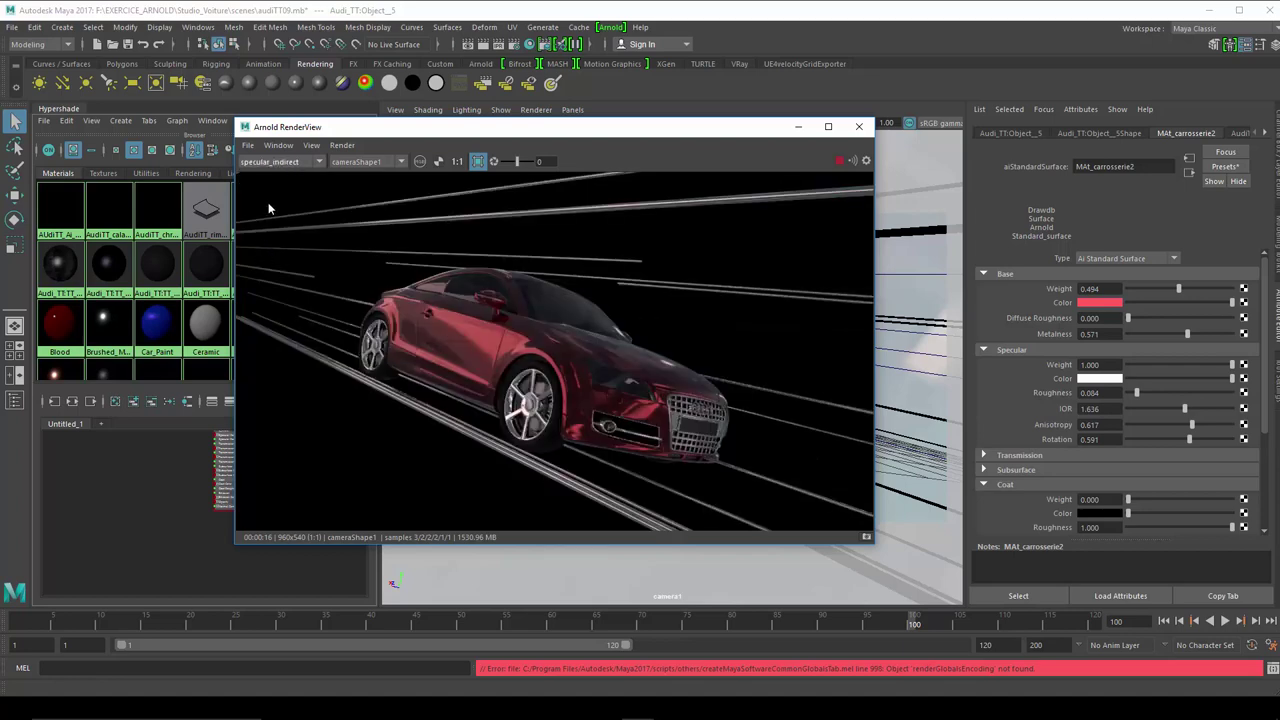
drag(328, 130, 346, 160)
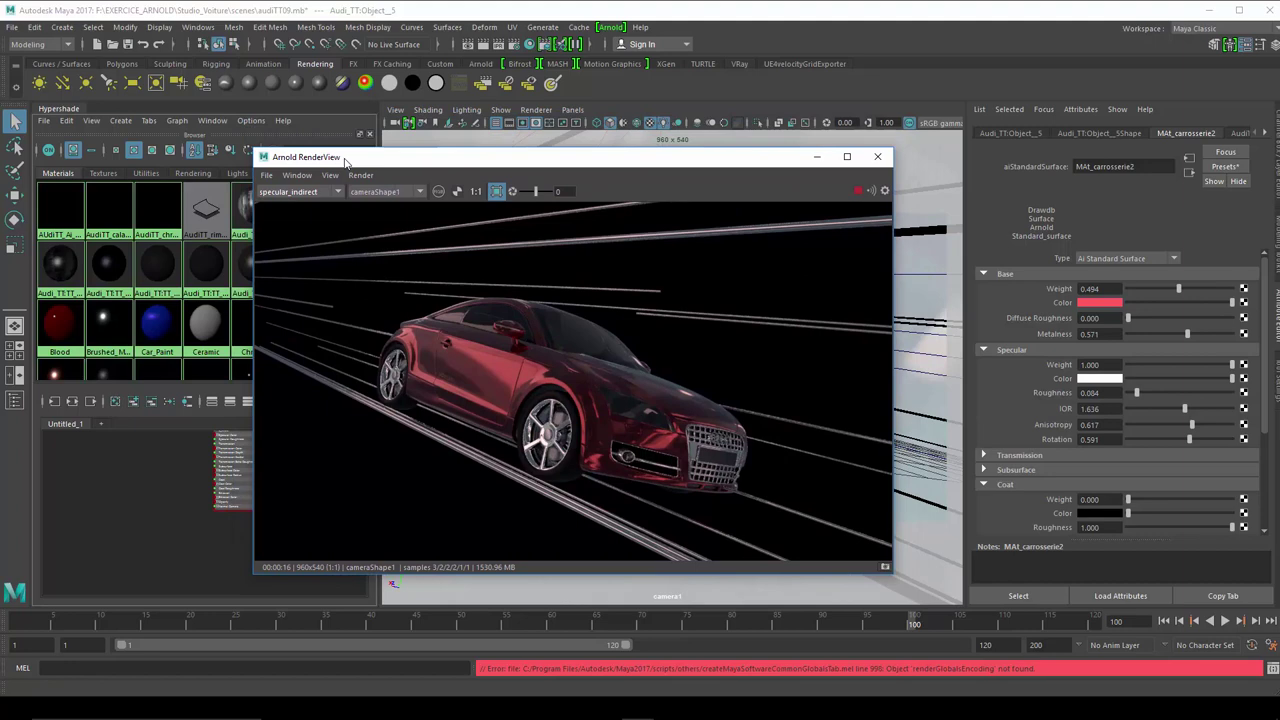
click(316, 195)
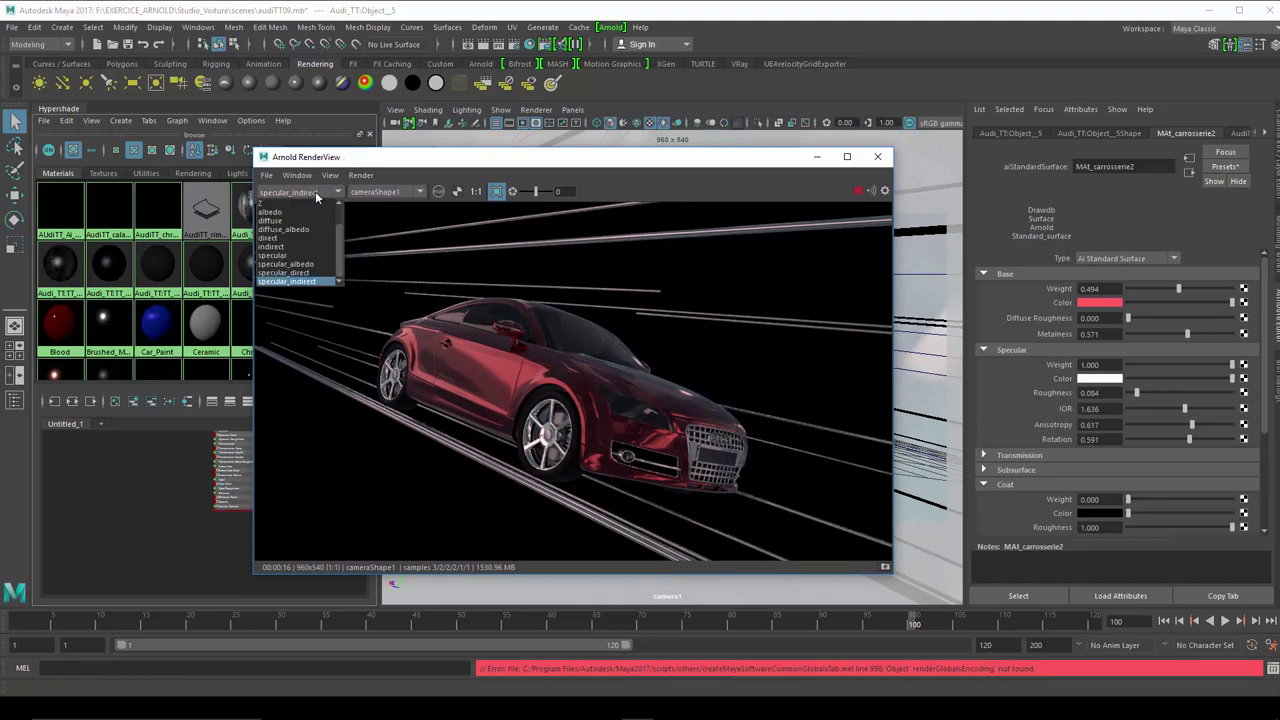
click(310, 247)
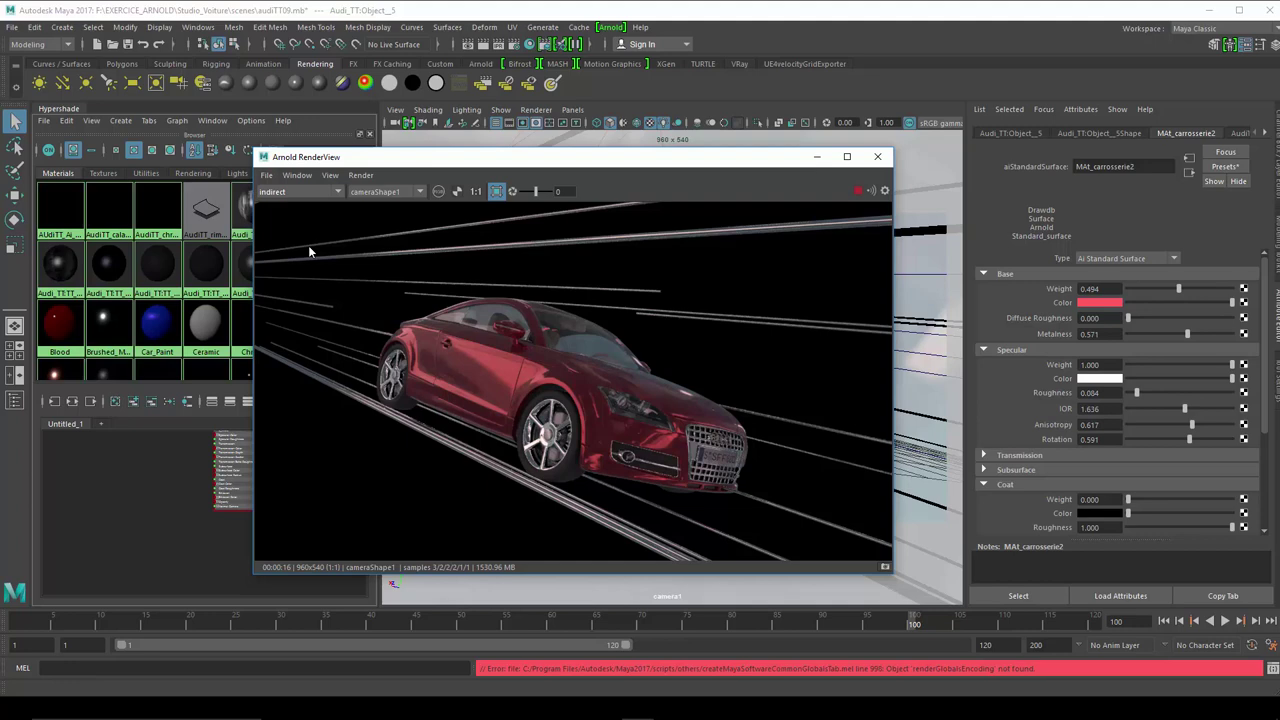
Select the aiSkyDomeLight and lower its Intensity to 0, blacking out the render
drag(507, 157, 553, 433)
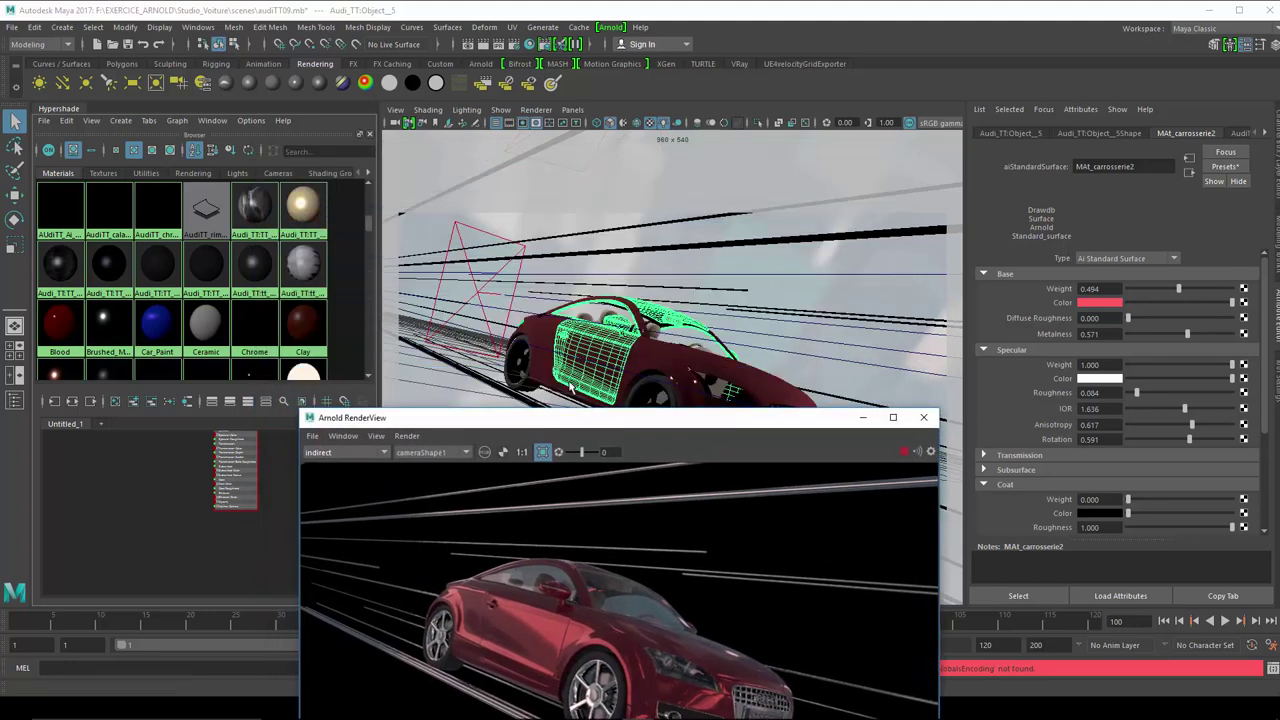
click(680, 190)
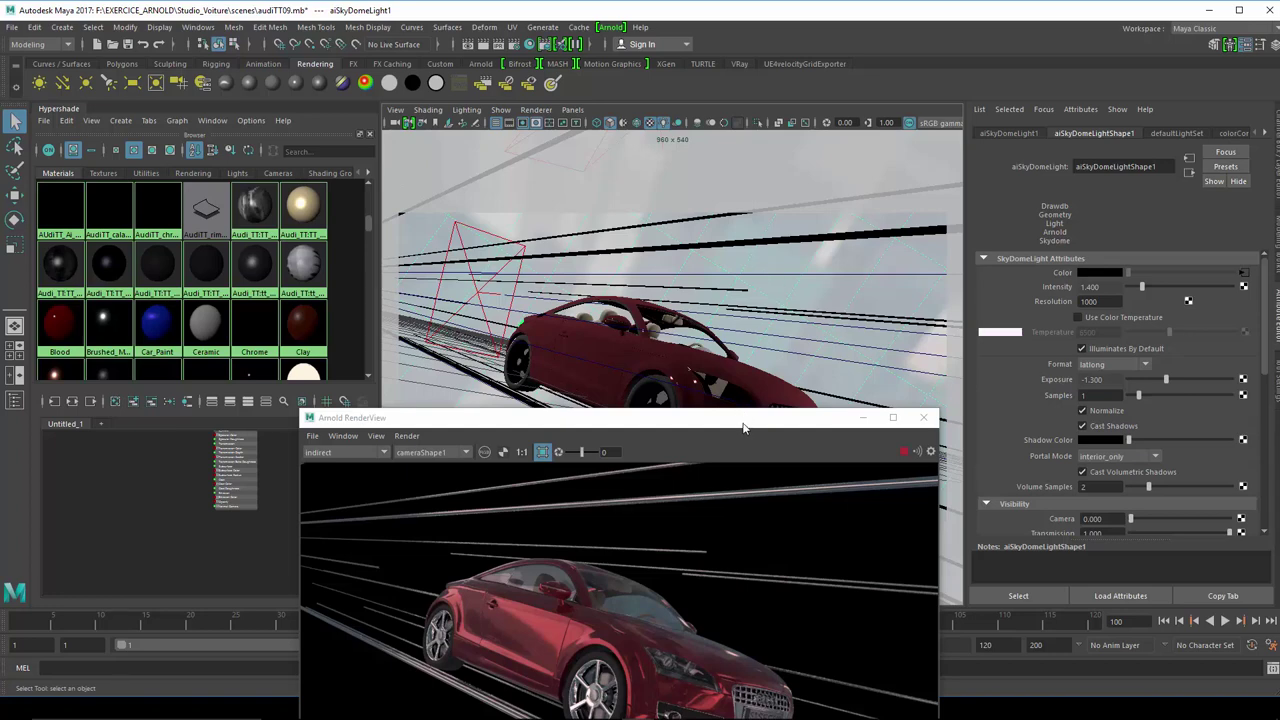
drag(743, 427, 736, 144)
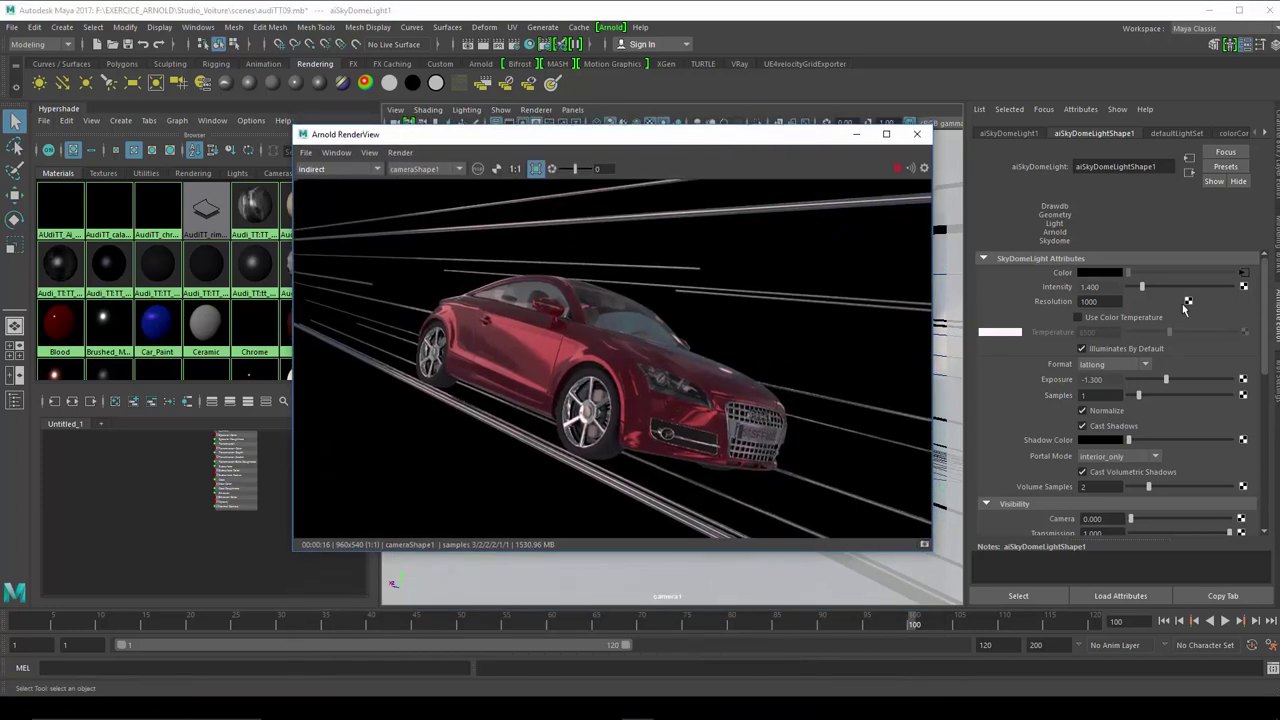
drag(1146, 290, 1112, 293)
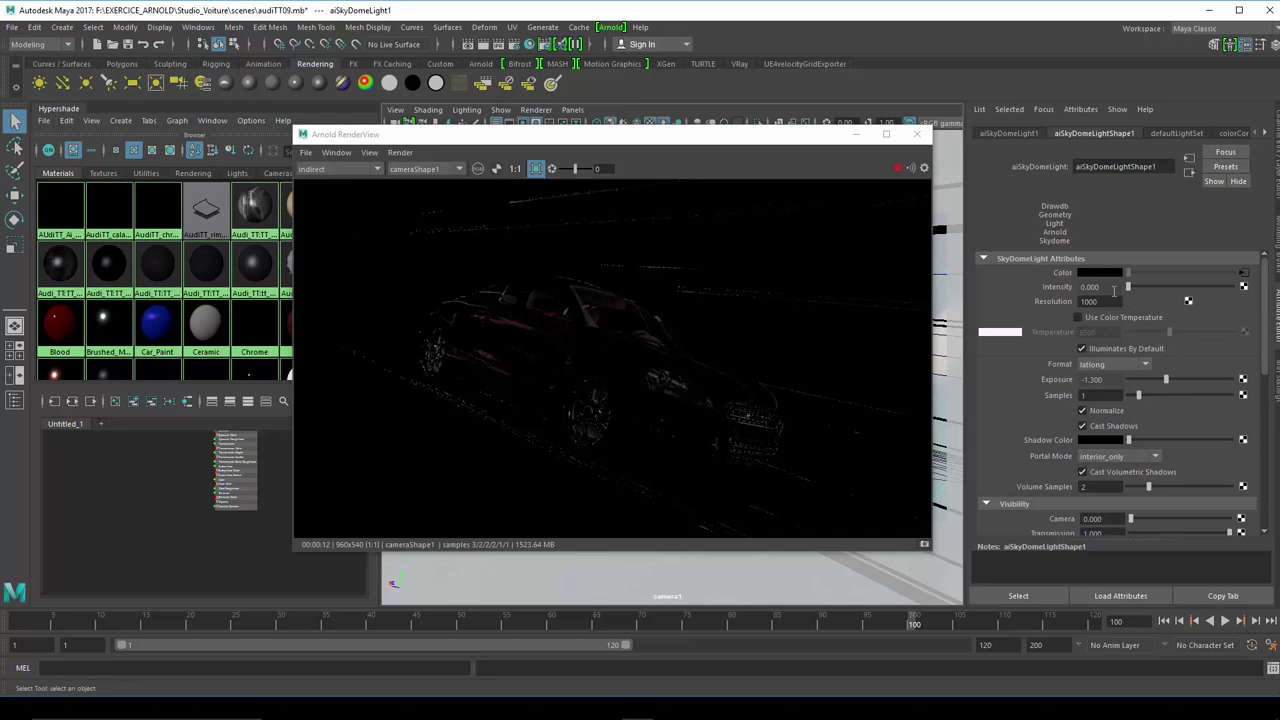
Enter 1.4 as the skydome light Intensity so the red Audi is lit again
double_click(1110, 287)
text(1.4)
key(Return)
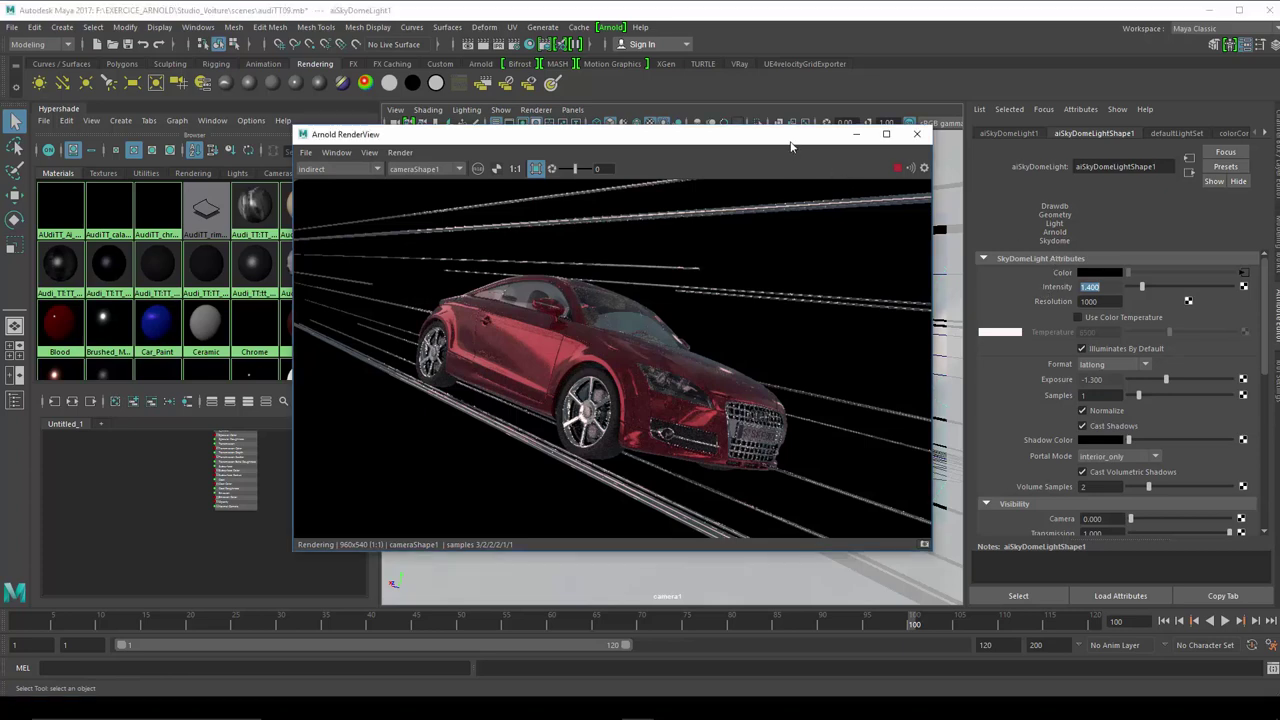
mouse_move(790, 148)
mouse_down()
mouse_move(805, 198)
mouse_move(786, 243)
mouse_up()
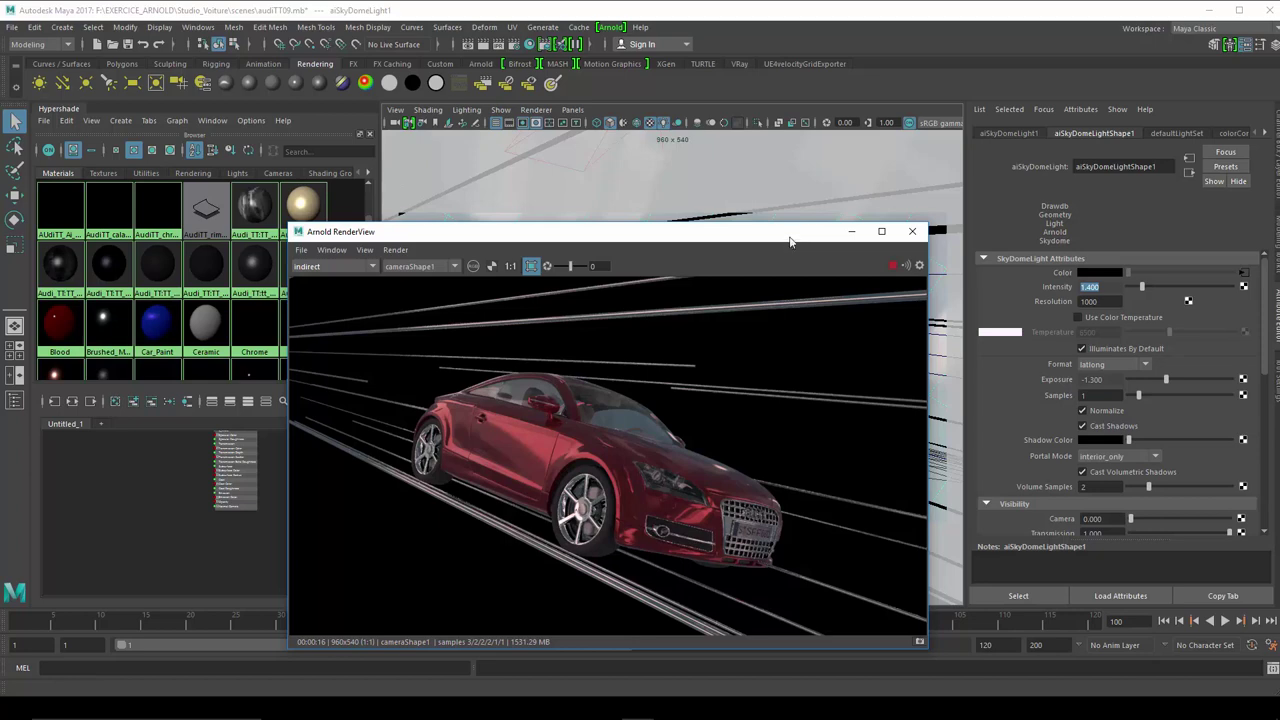
mouse_move(786, 243)
mouse_down()
mouse_move(811, 203)
mouse_move(822, 144)
mouse_move(810, 145)
mouse_up()
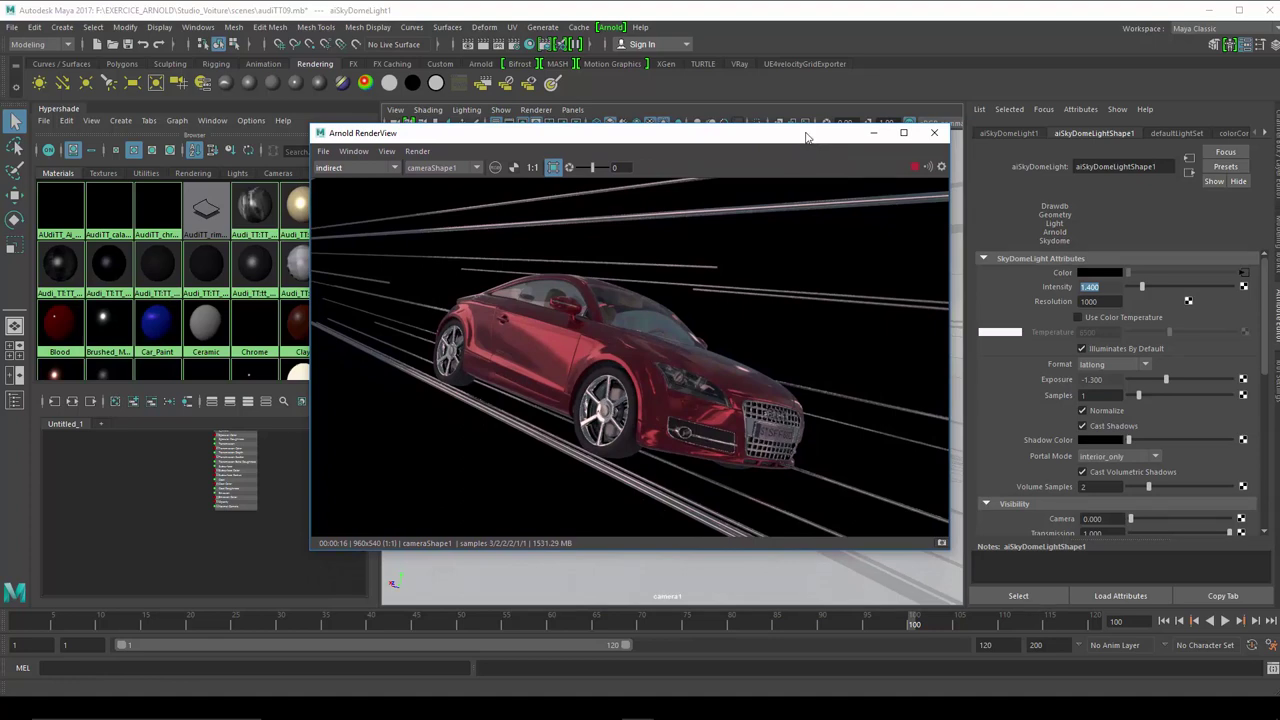
drag(807, 136, 810, 130)
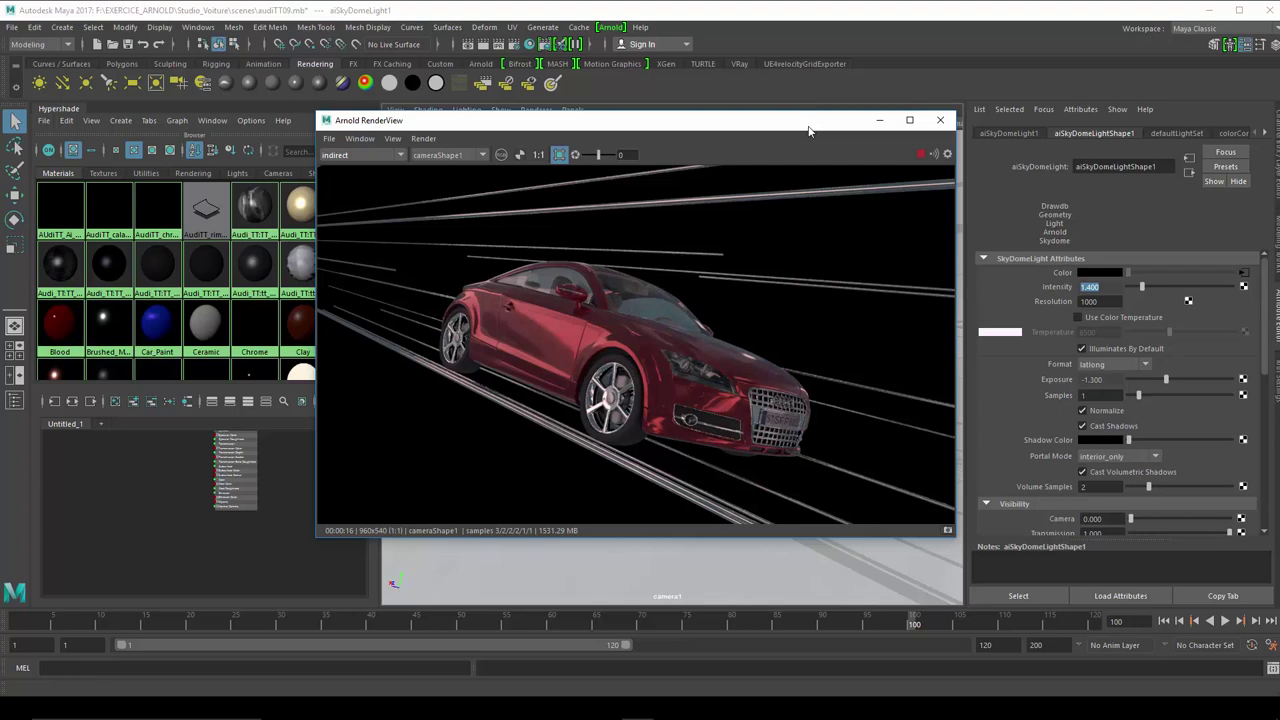
drag(800, 125, 789, 124)
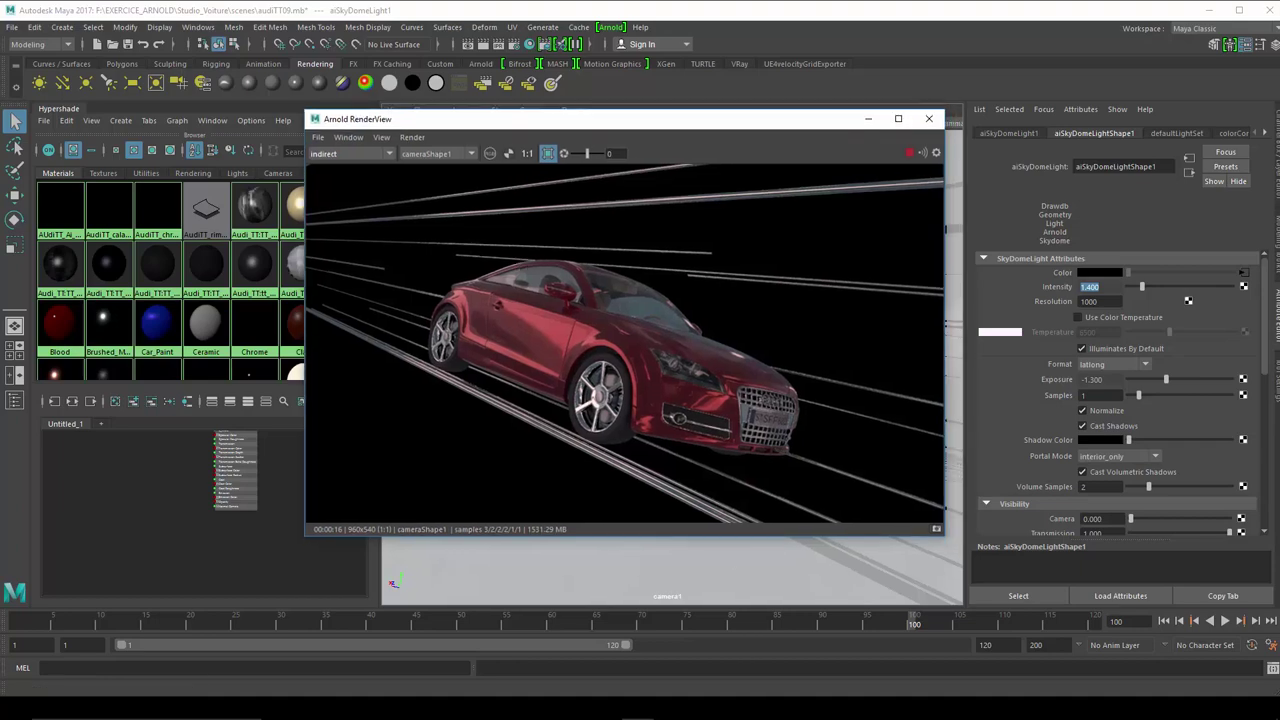